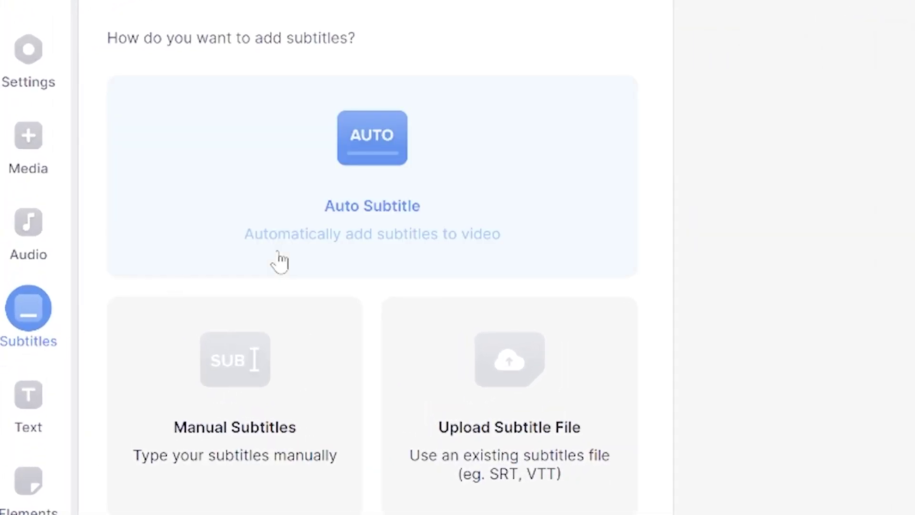
Step: Start a new project by uploading the Podcast.mp4 clip
click(280, 261)
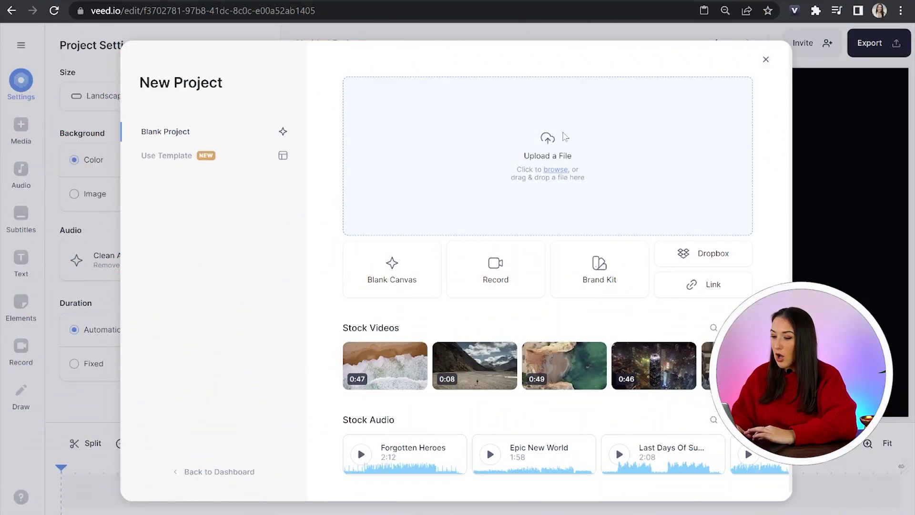
click(565, 138)
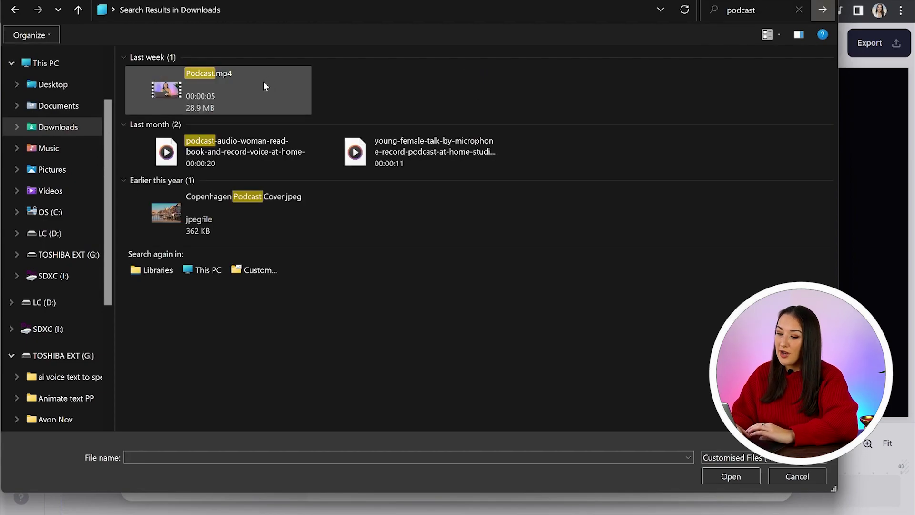
click(264, 86)
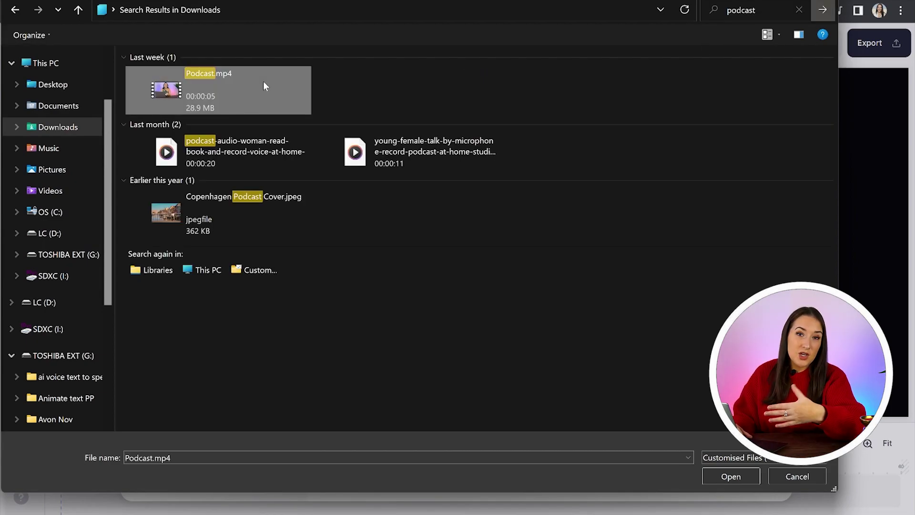
double_click(264, 84)
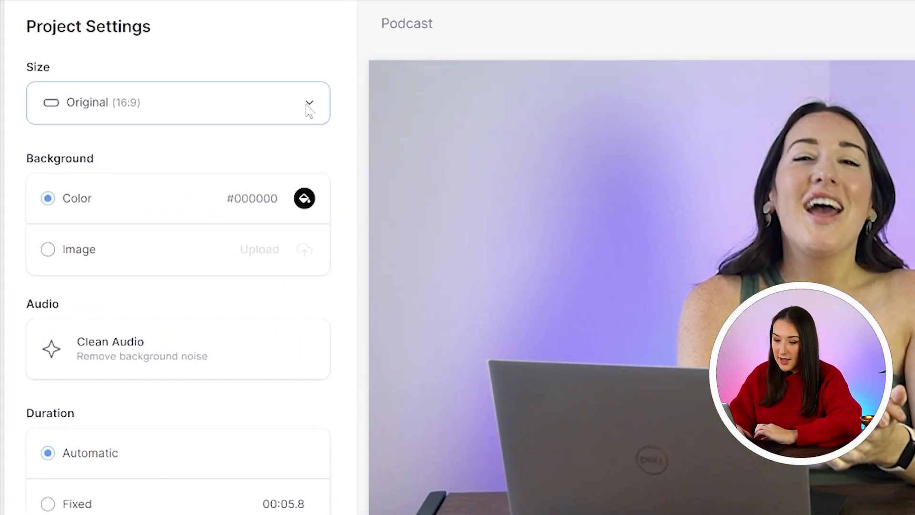
Step: Set the project size to Instagram Post (1:1) for a square canvas
click(309, 109)
scroll(219, 320, down, 7)
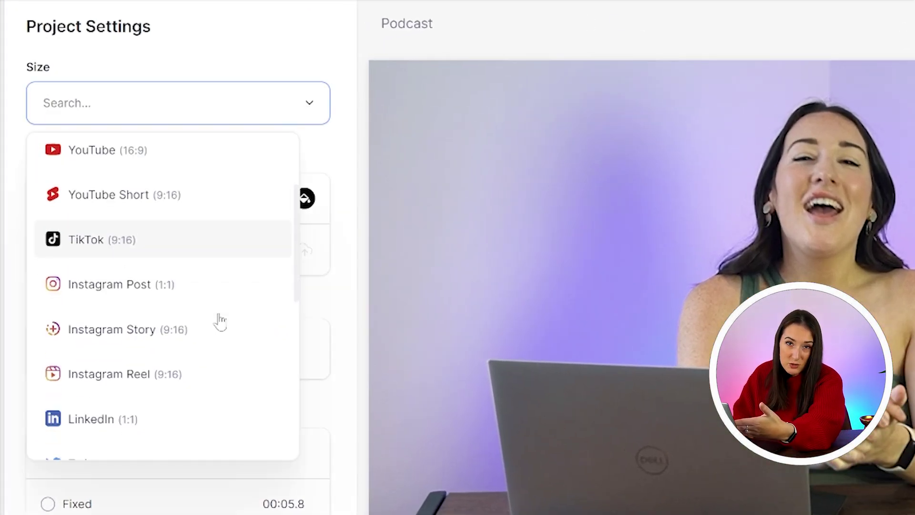
scroll(219, 321, down, 3)
scroll(219, 321, up, 8)
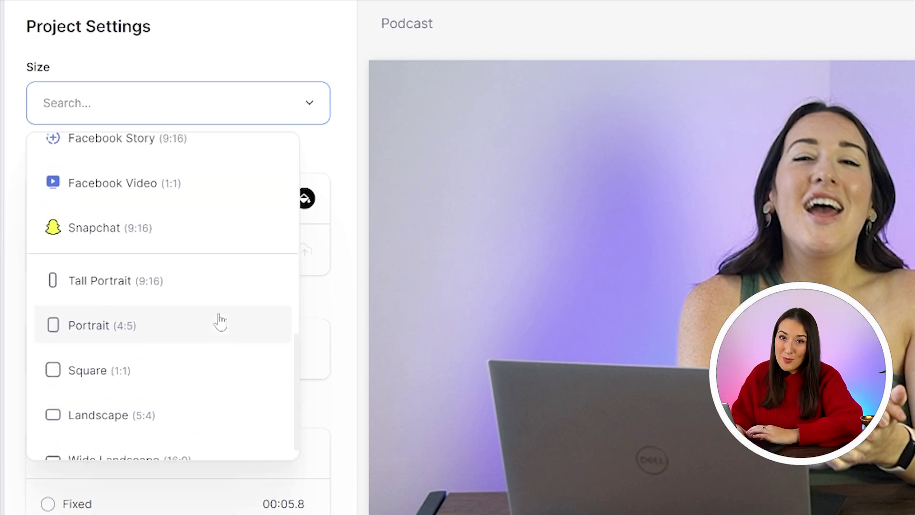
scroll(219, 320, up, 4)
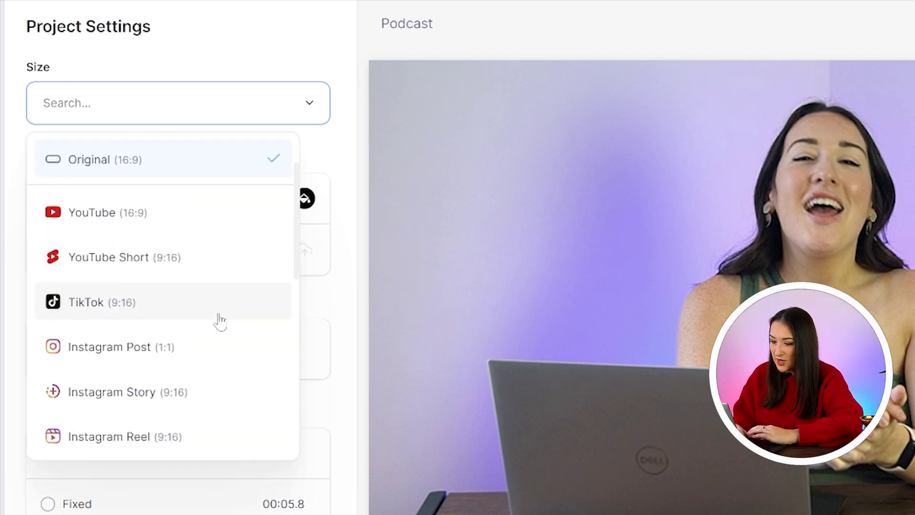
click(207, 346)
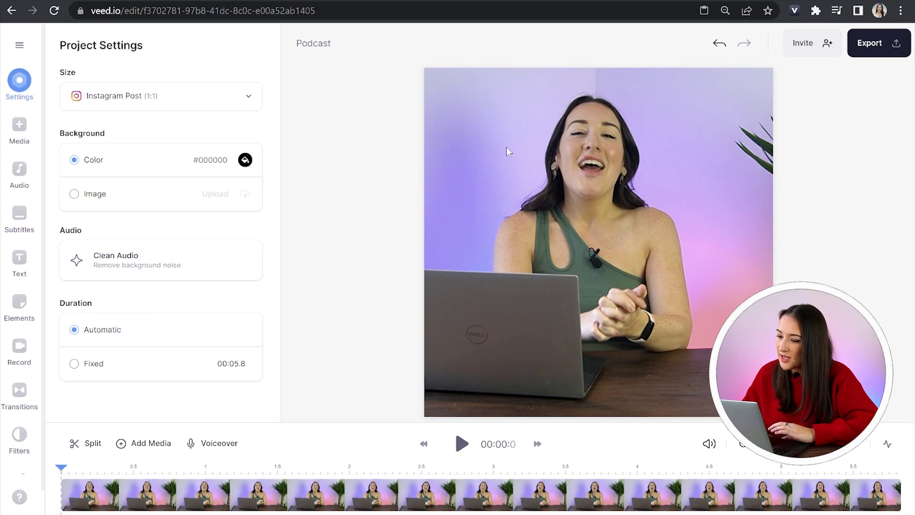
Step: Shrink the podcast clip, centre it on the canvas and give it 30 rounded corners
click(465, 100)
drag(426, 72, 570, 212)
drag(656, 334, 601, 255)
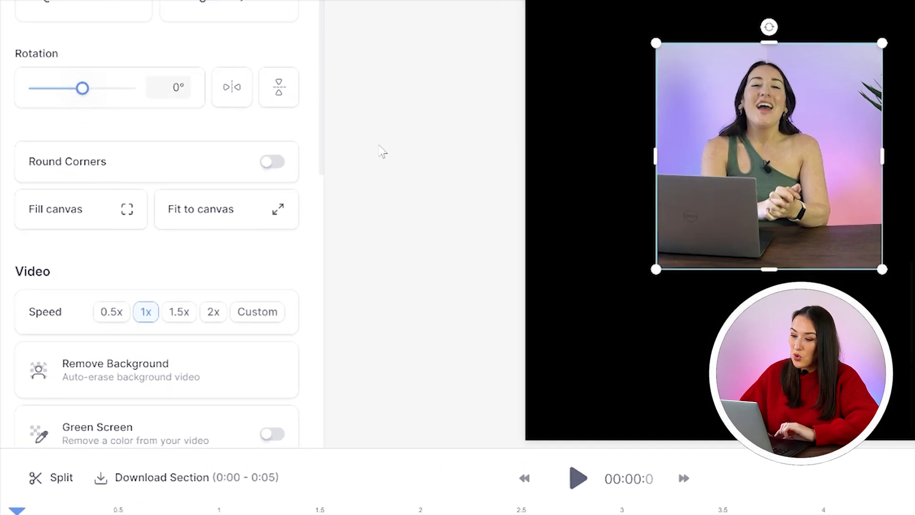
click(280, 166)
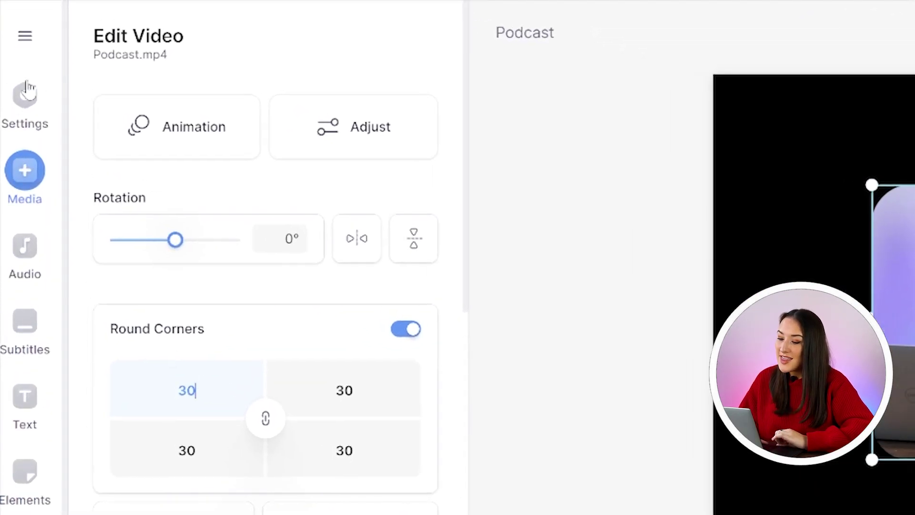
Step: Change the canvas background colour to yellow #F6CF33
click(26, 95)
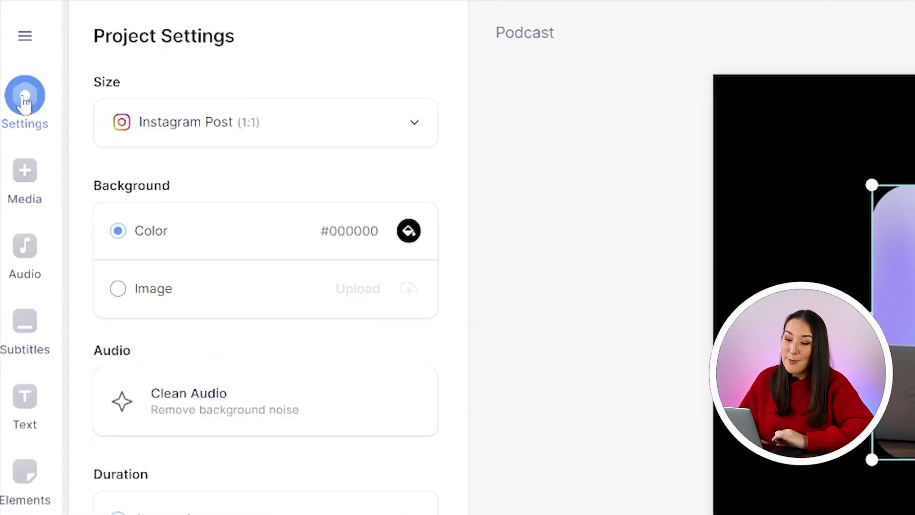
click(409, 231)
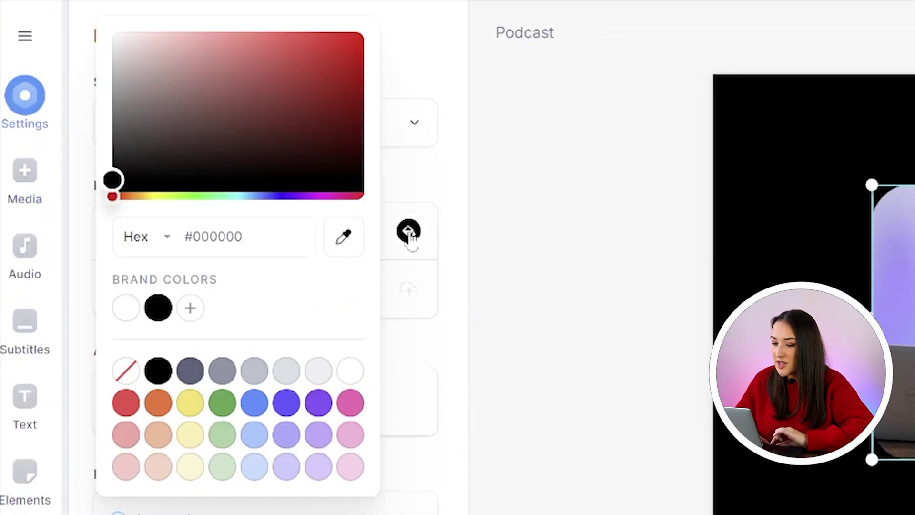
click(197, 407)
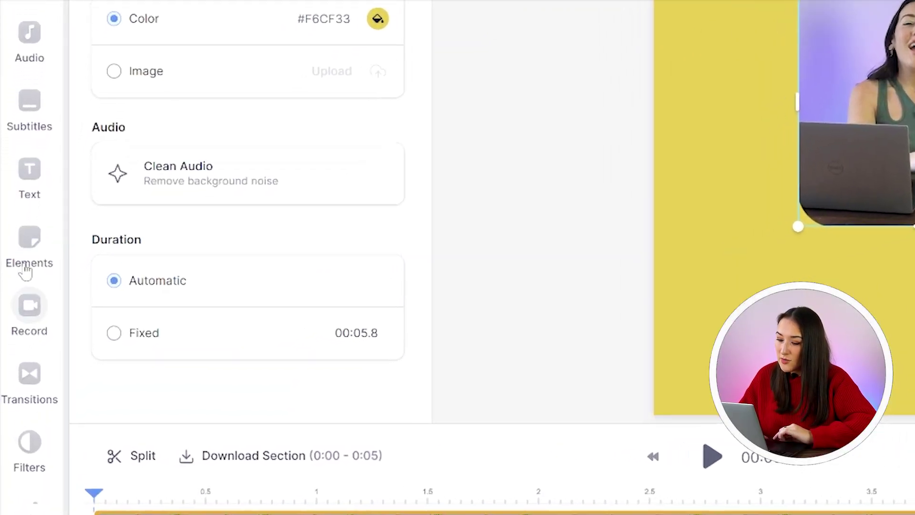
Step: Add the layered wave background sticker and stretch it to cover the square canvas
click(19, 374)
scroll(345, 38, down, 15)
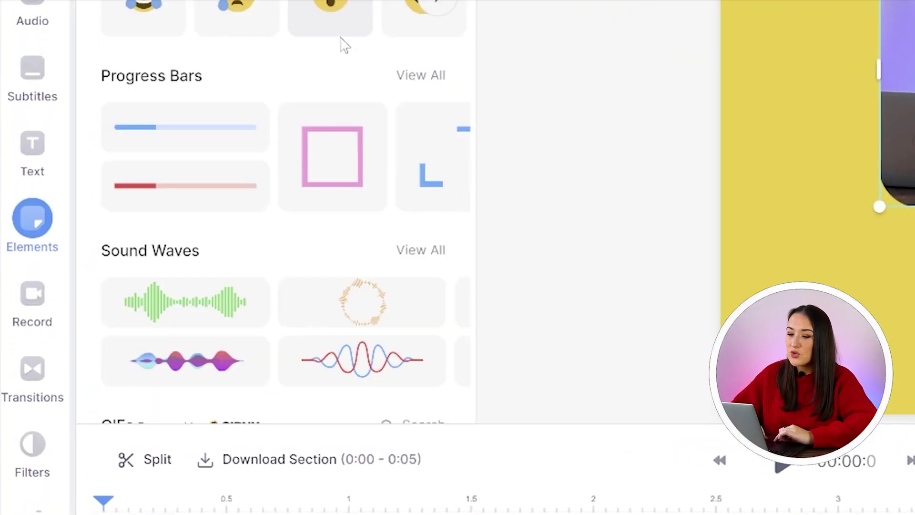
click(421, 72)
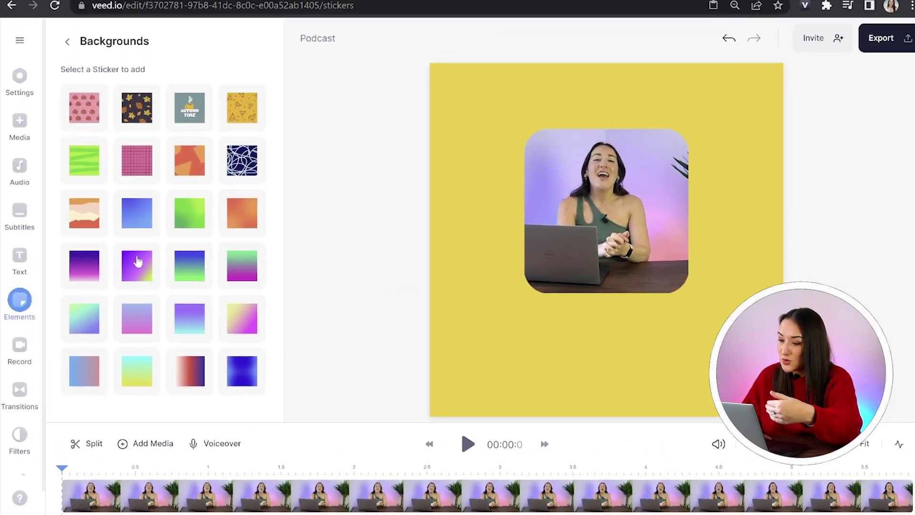
click(90, 224)
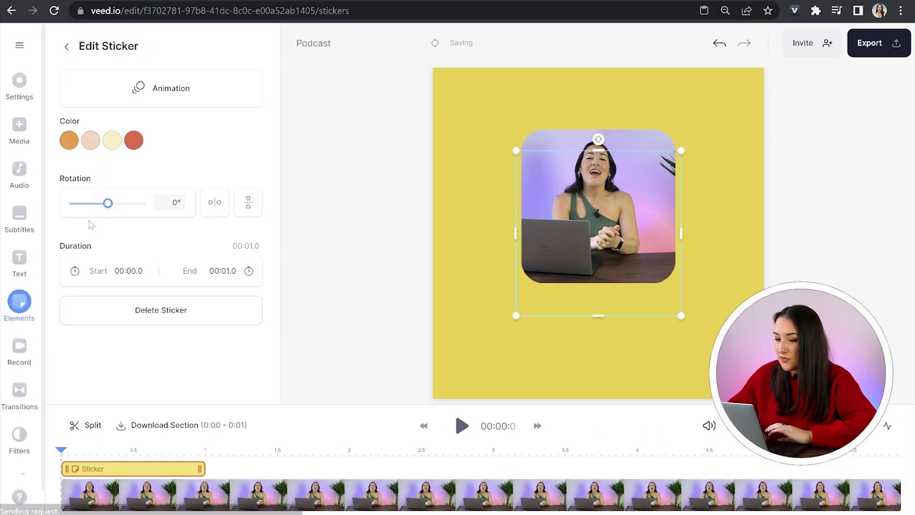
drag(517, 145, 433, 69)
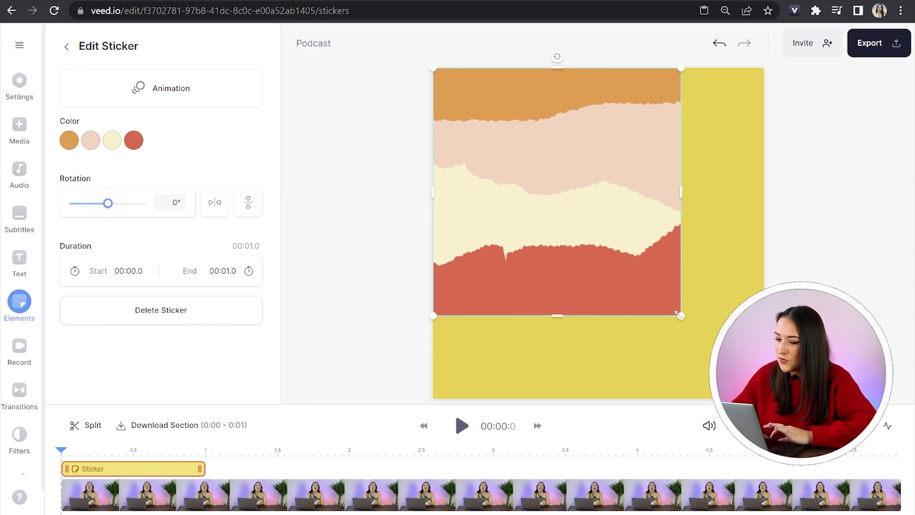
drag(679, 314, 762, 398)
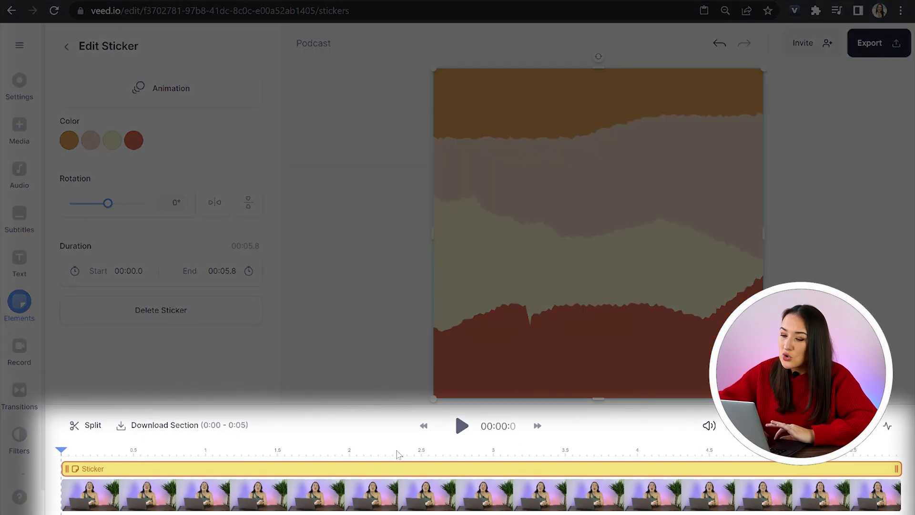
Step: Move the video layer above the wave, then delete the wave background sticker
drag(375, 497, 376, 476)
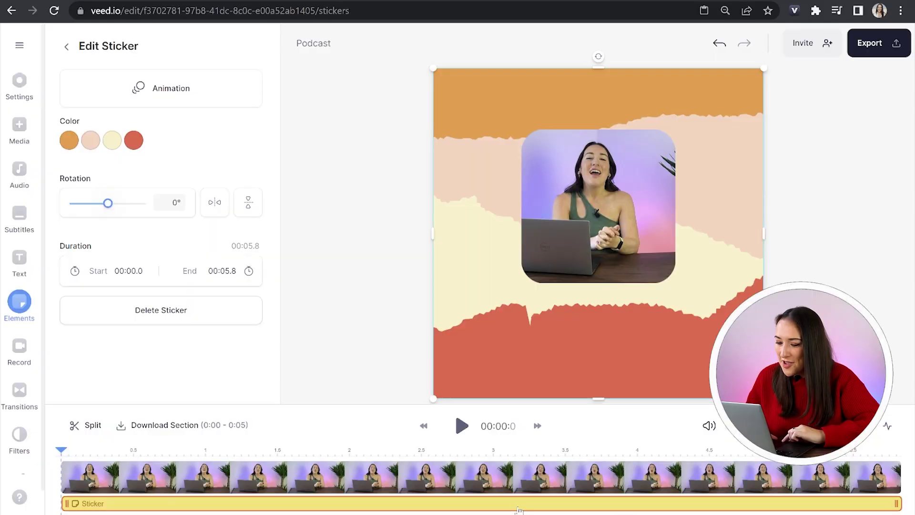
right_click(519, 504)
click(551, 495)
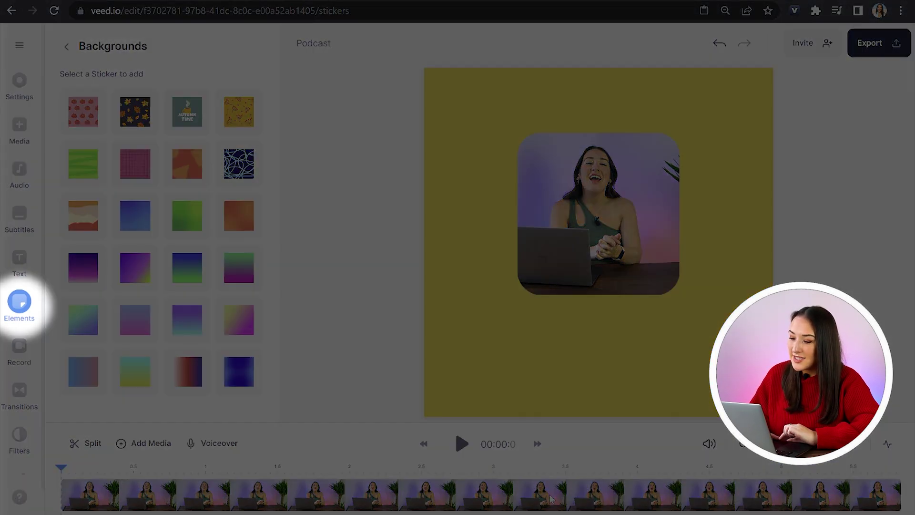
Step: Add a sound wave element and change its colour to black
click(19, 301)
scroll(214, 340, down, 5)
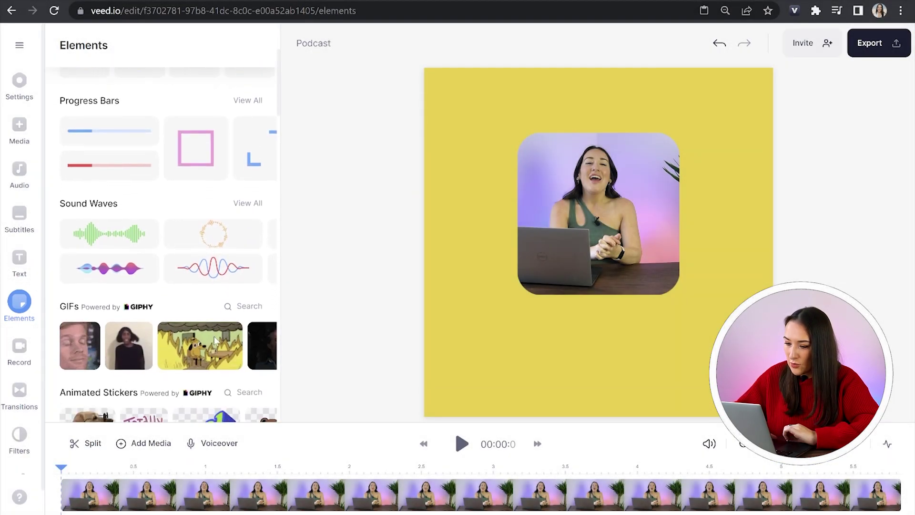
scroll(215, 340, down, 1)
click(258, 147)
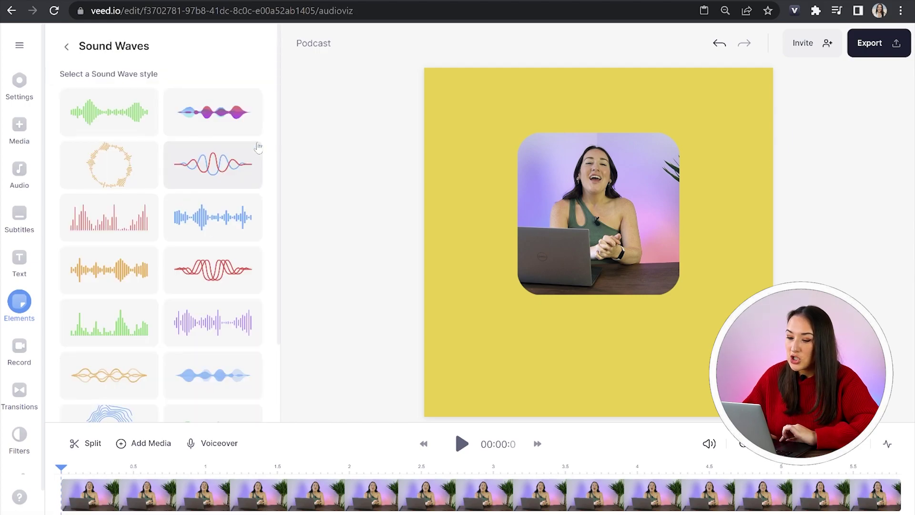
click(127, 122)
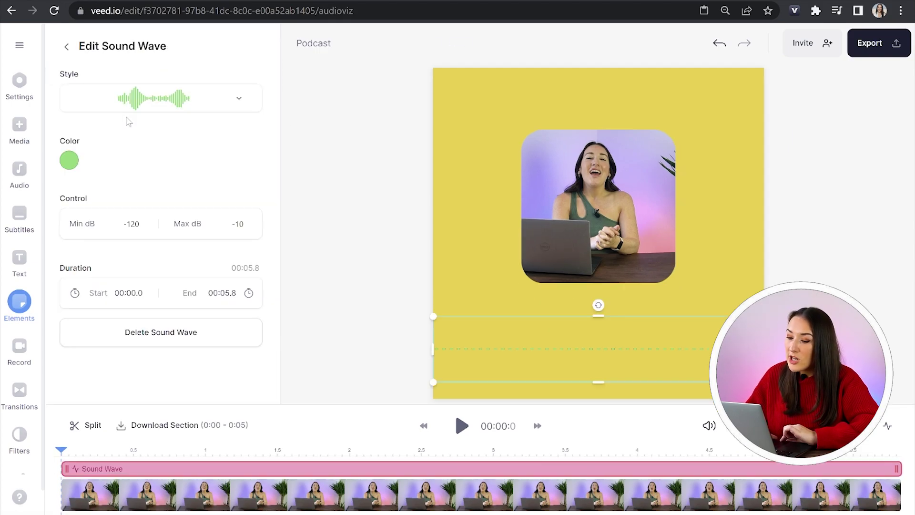
click(69, 162)
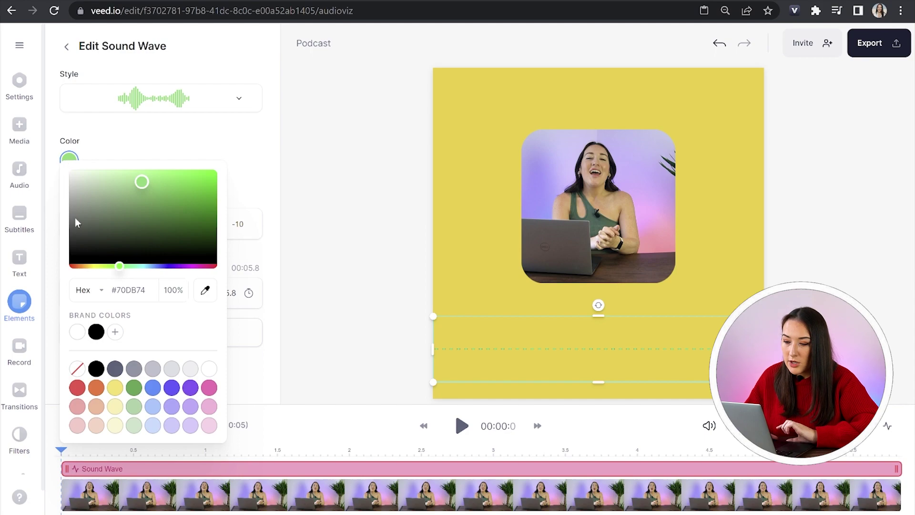
click(95, 332)
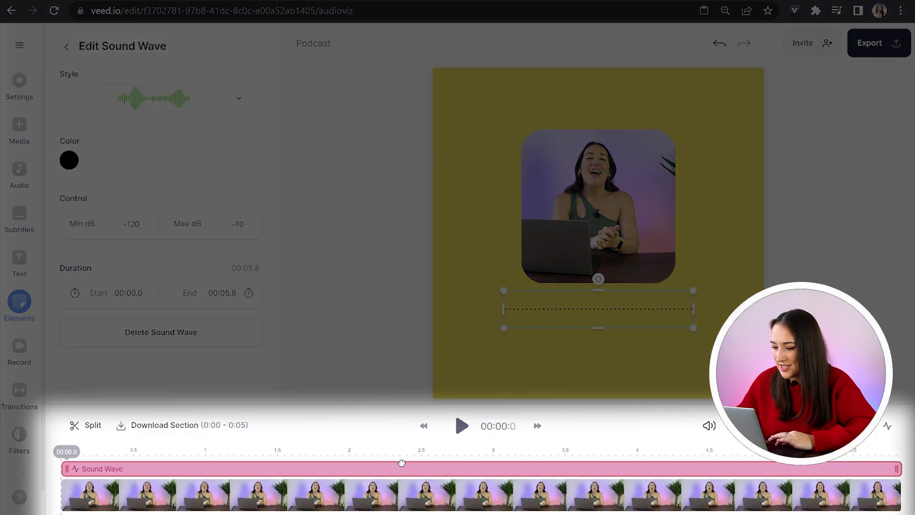
Step: Place the sound wave behind the video, stretch it full width, and preview playback
drag(402, 462, 395, 497)
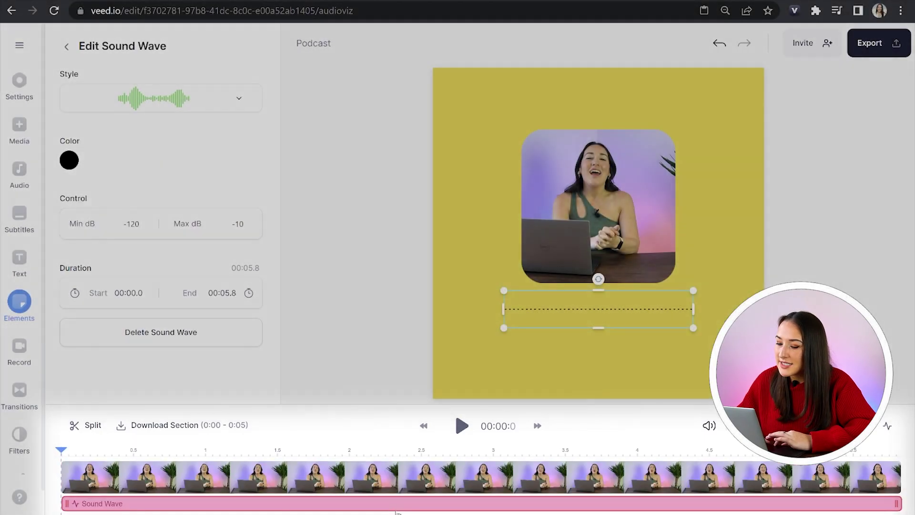
drag(503, 290, 484, 255)
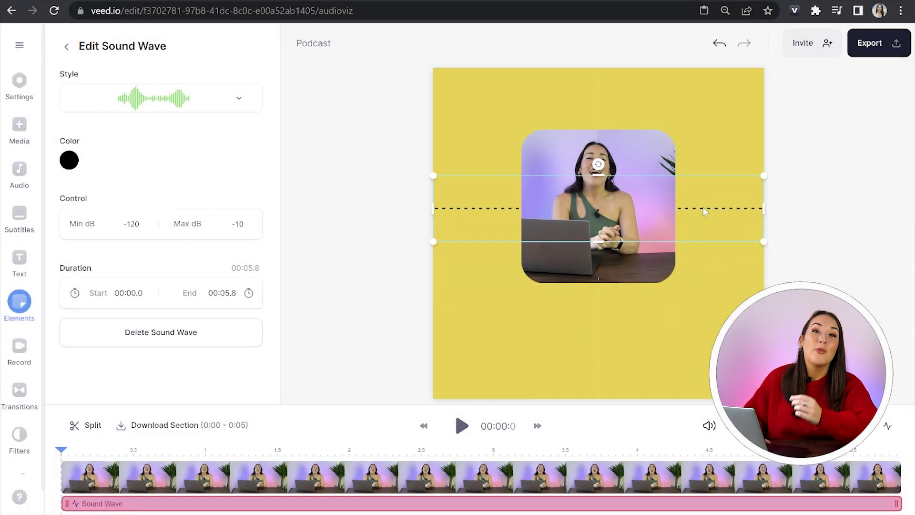
click(497, 375)
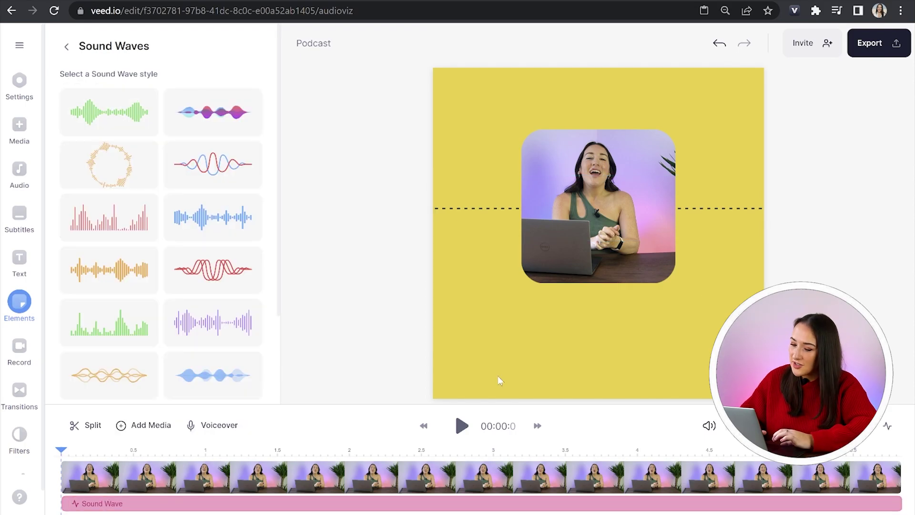
key(space)
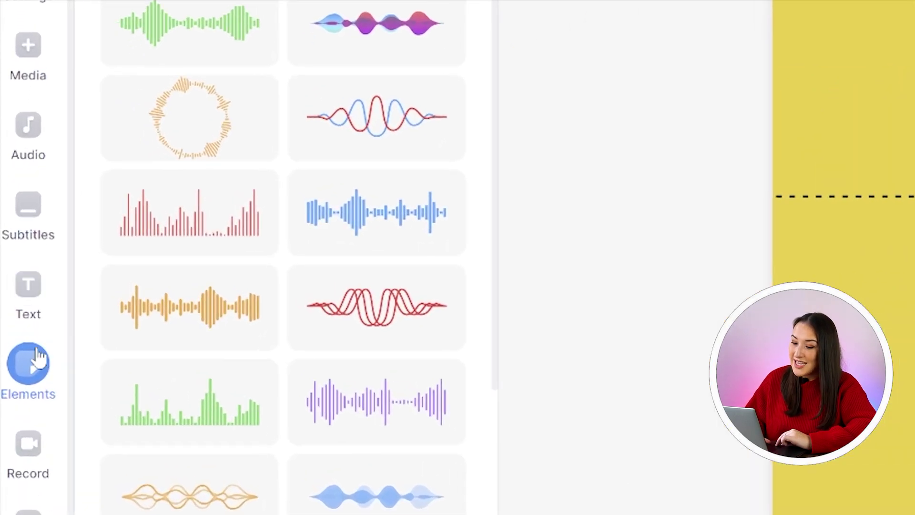
Step: Add a small scalloped circle over the video's lower-right corner, recoloured darker orange
click(36, 355)
scroll(331, 257, down, 10)
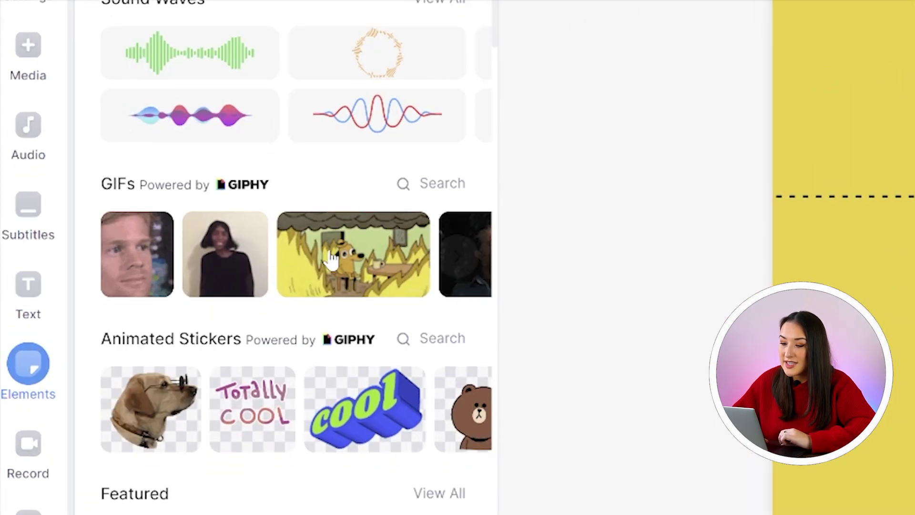
scroll(331, 258, down, 9)
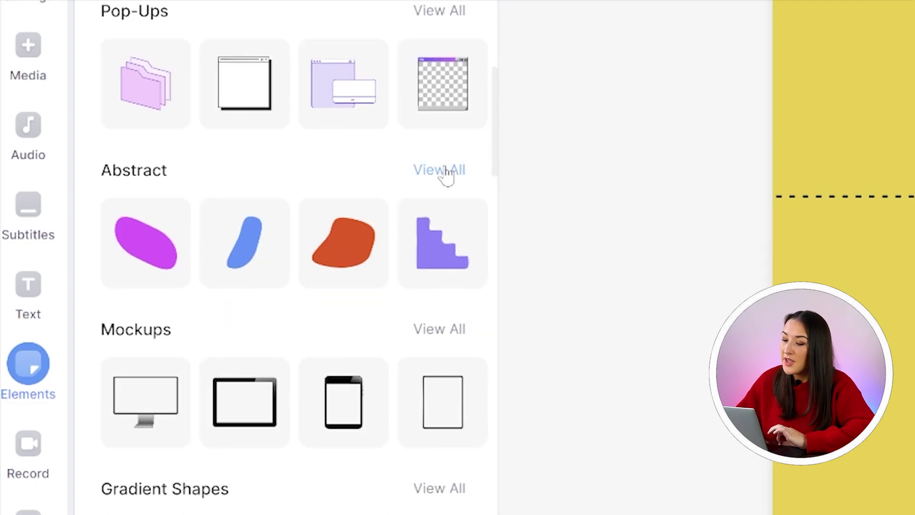
click(445, 173)
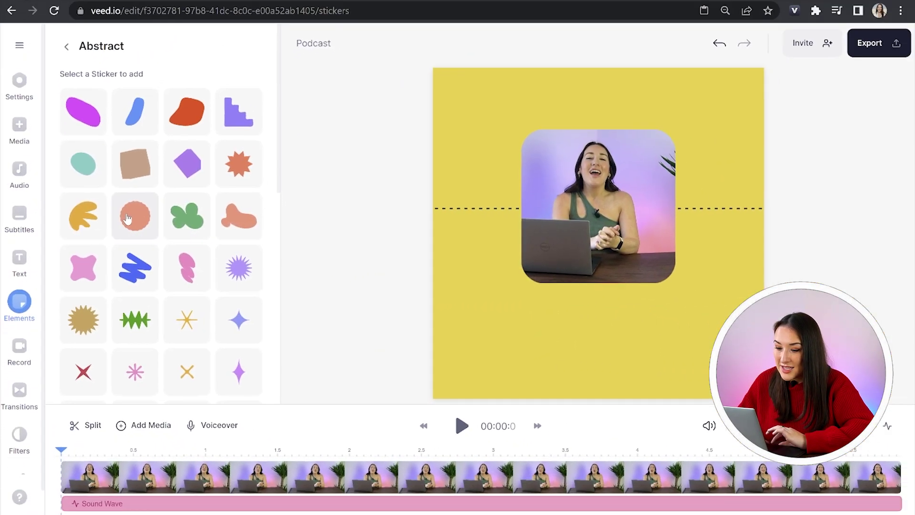
click(236, 210)
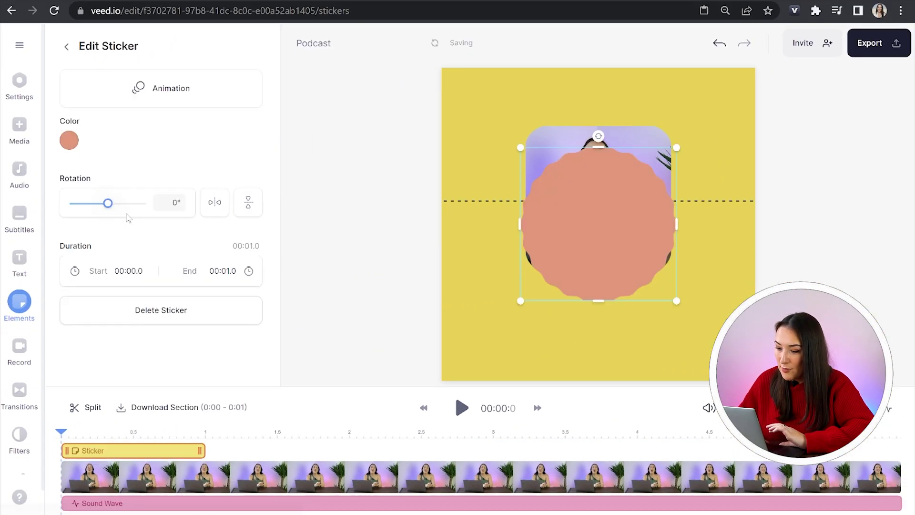
drag(520, 147, 587, 183)
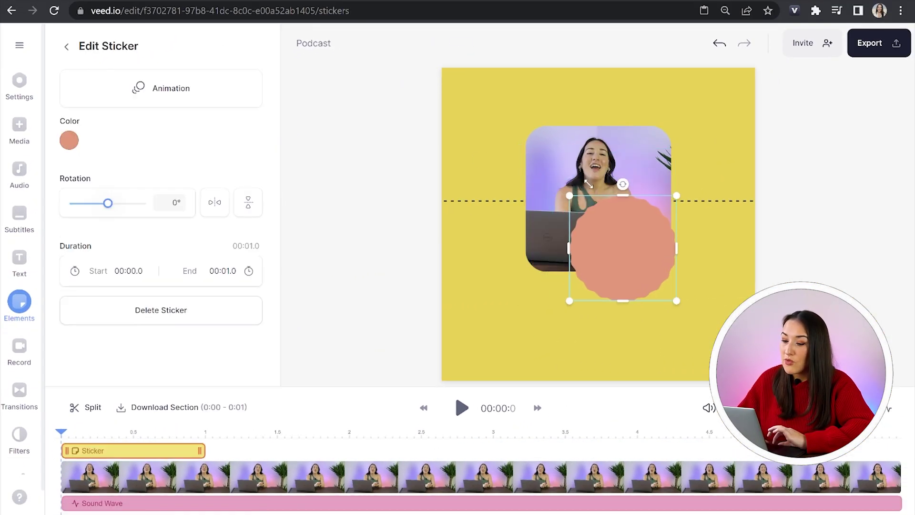
drag(669, 243, 689, 239)
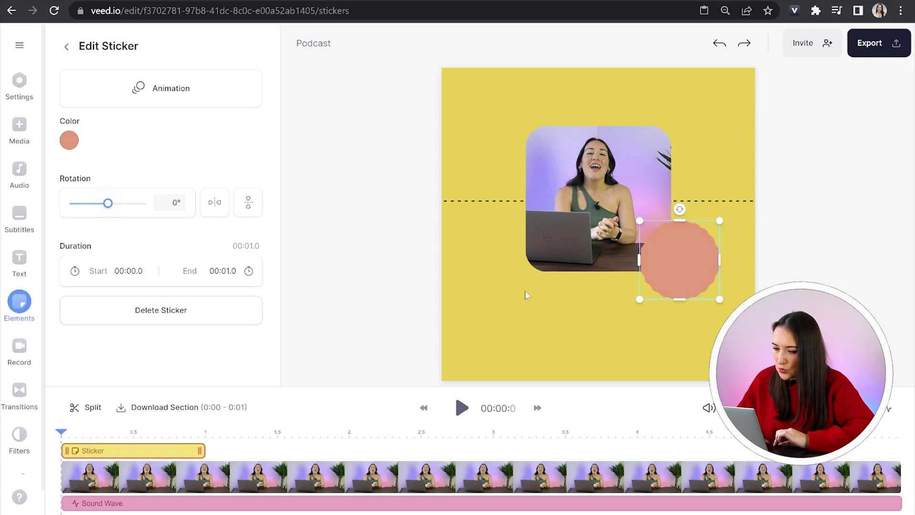
click(70, 141)
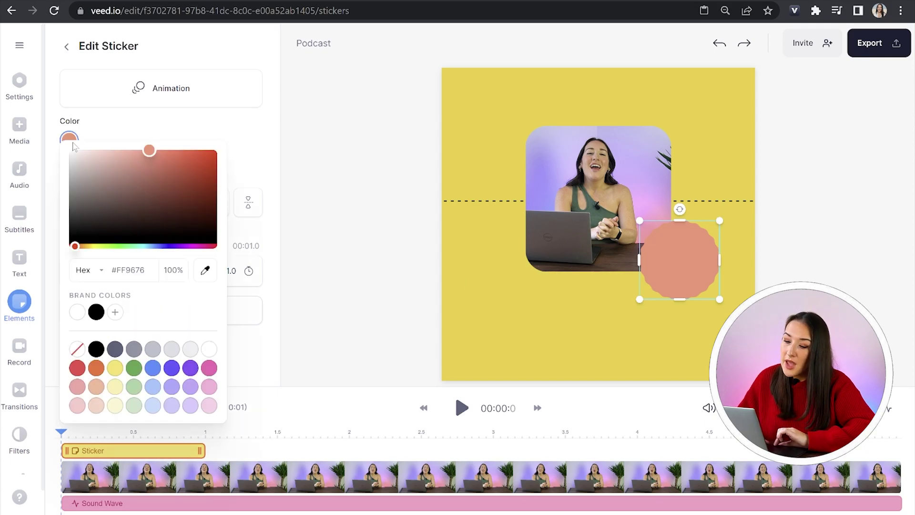
click(175, 153)
Step: Apply a Zoom In animation to the scalloped sticker after trying the Float presets
click(247, 129)
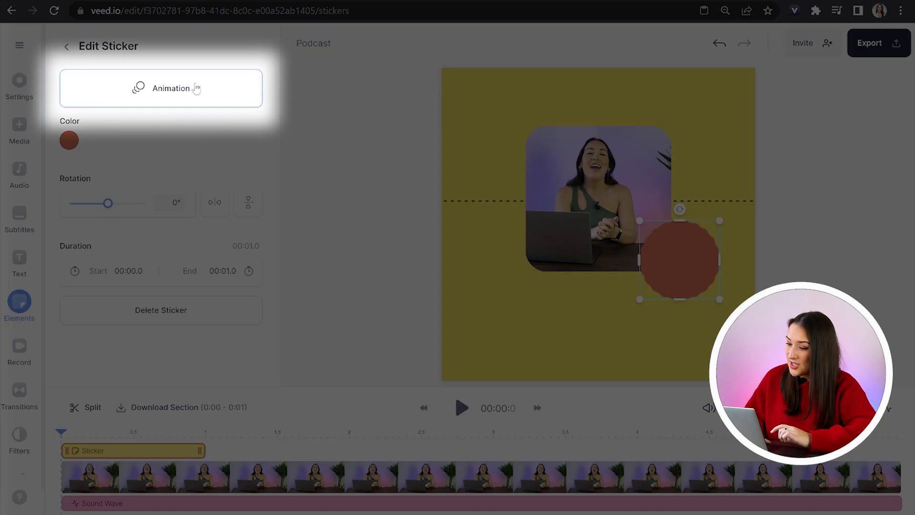
click(200, 86)
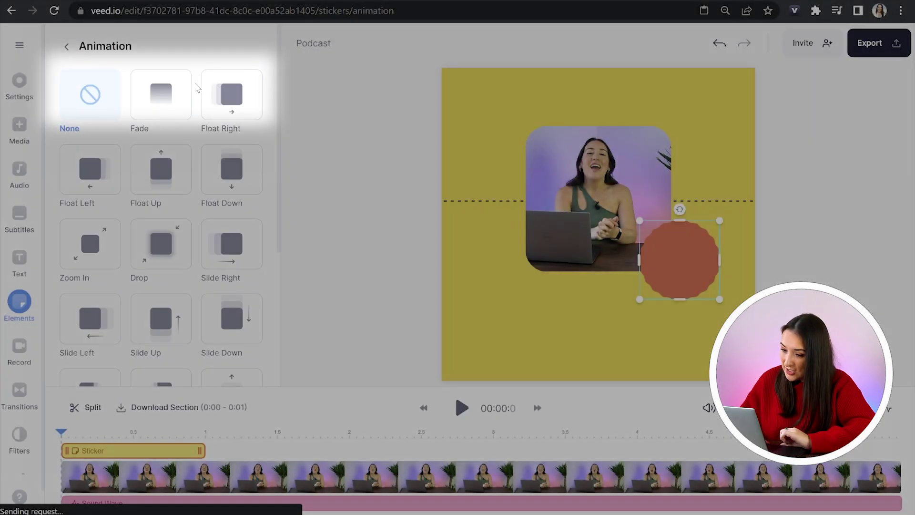
click(240, 179)
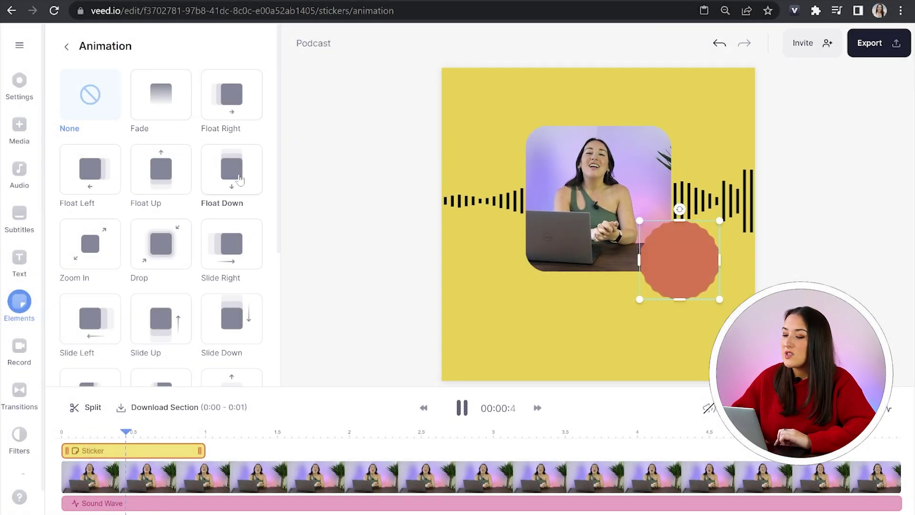
click(175, 180)
click(91, 188)
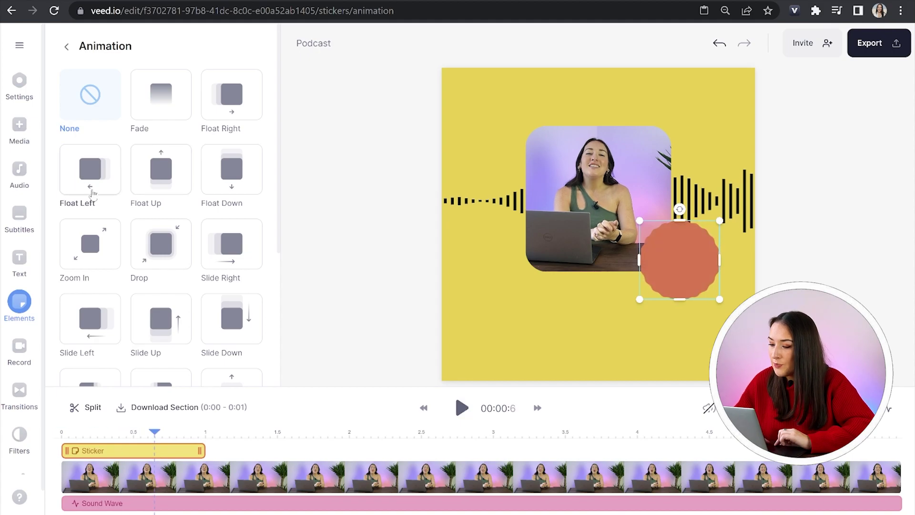
click(93, 232)
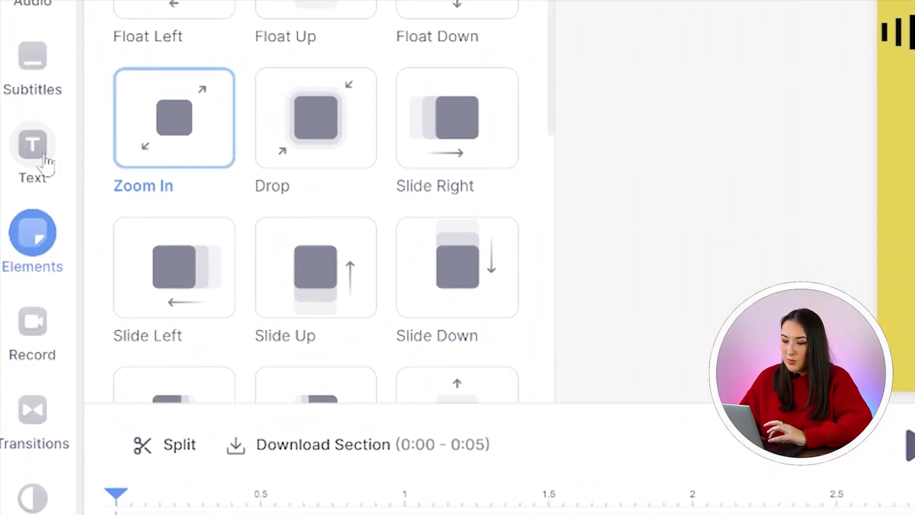
click(46, 160)
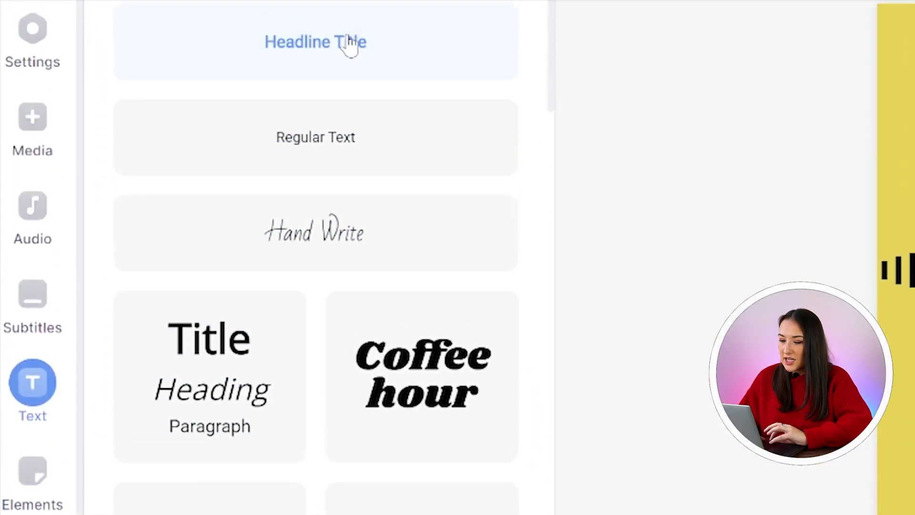
Step: Add a 'Morning Podcast' headline in Playfair Display at 72px
click(352, 120)
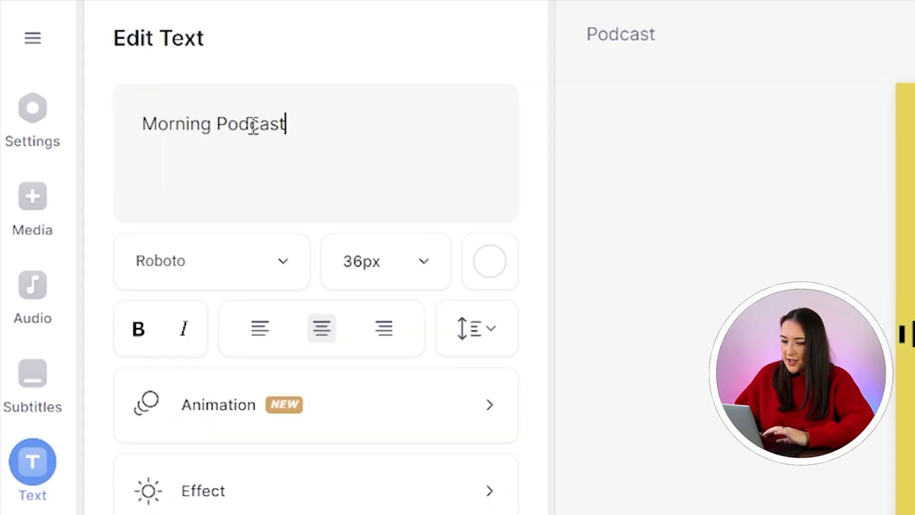
click(250, 266)
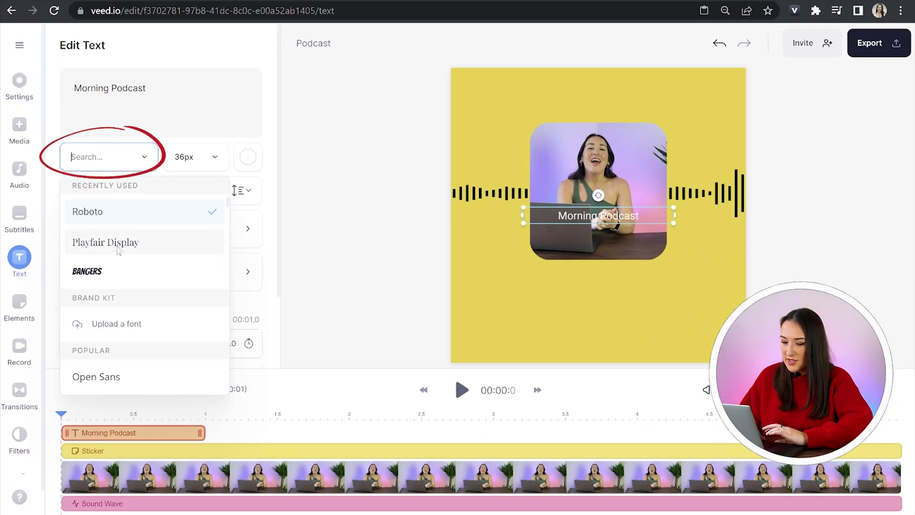
click(118, 248)
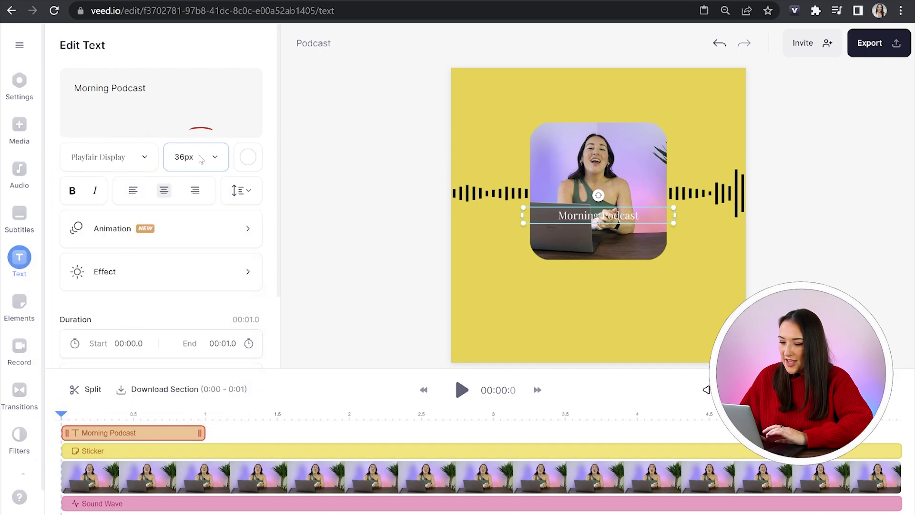
click(187, 308)
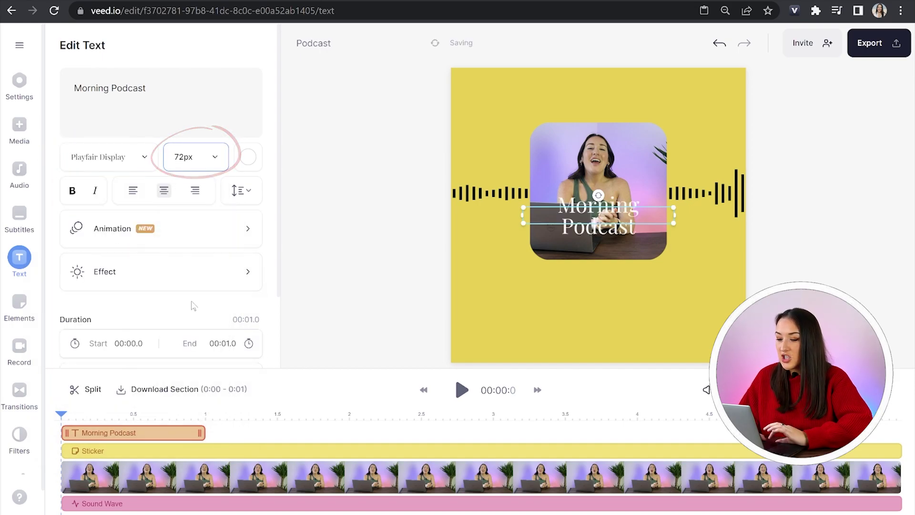
Step: Make the title text black and give it a Slide Down animation
click(247, 156)
click(234, 177)
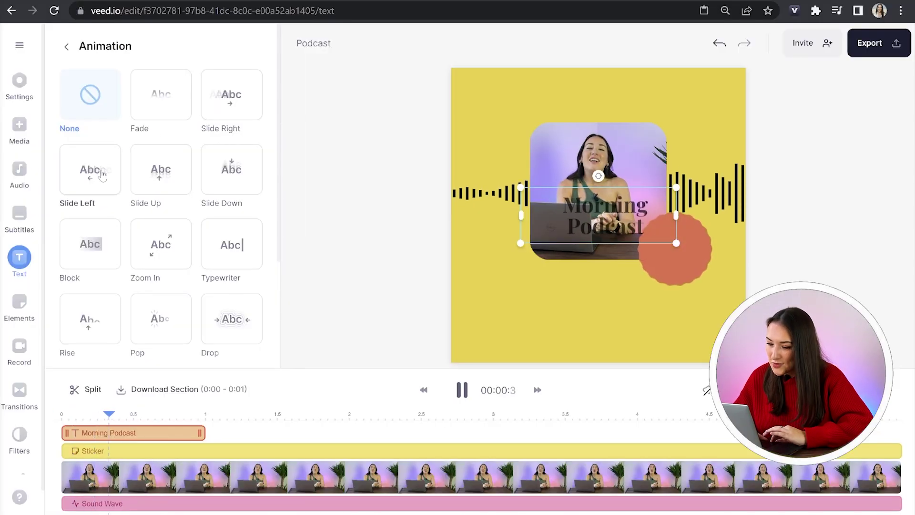
click(228, 174)
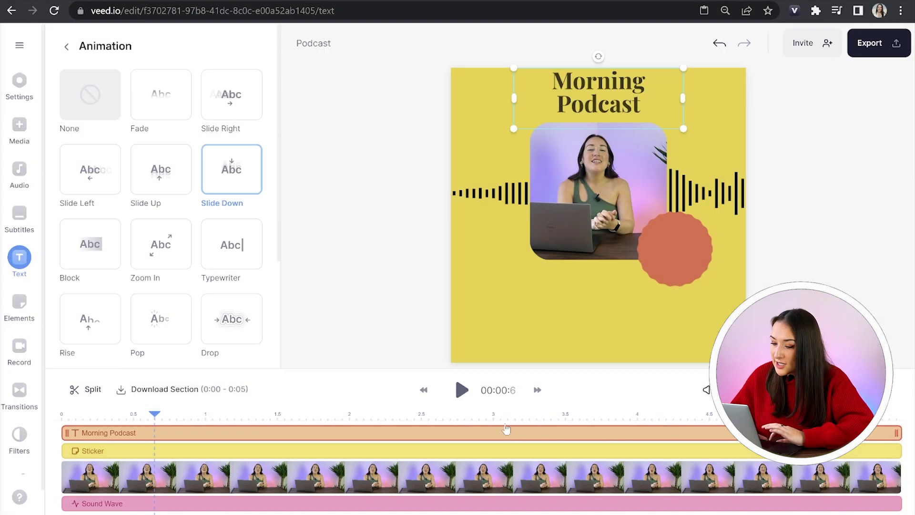
click(482, 319)
Step: Add a second headline text set in Anton at 36px
click(135, 92)
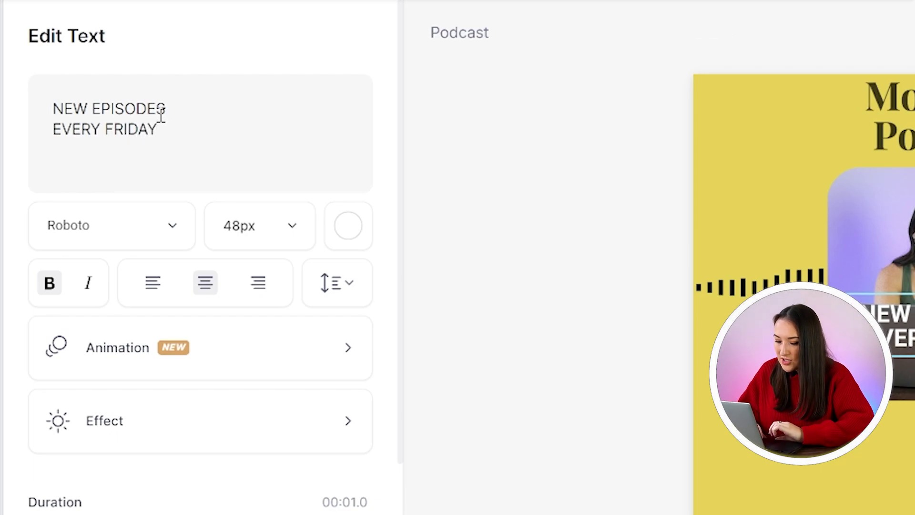
click(164, 227)
scroll(161, 465, down, 3)
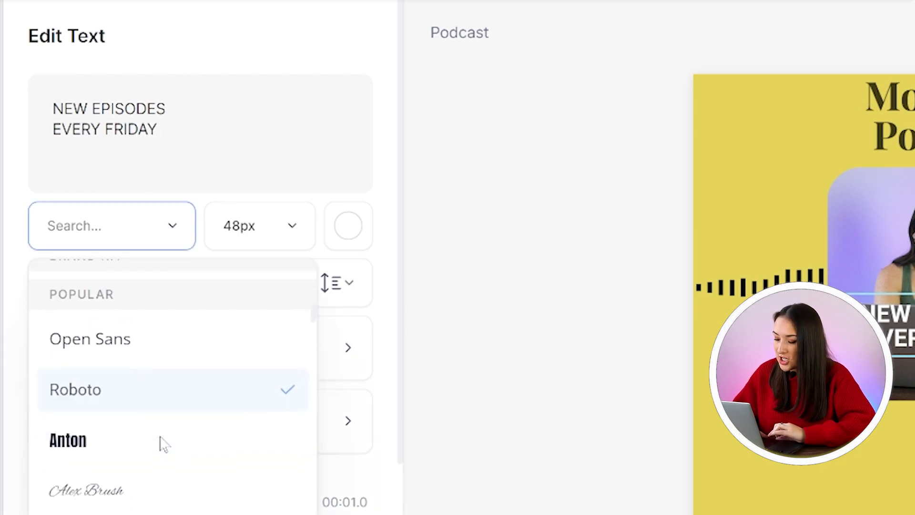
click(151, 452)
click(296, 225)
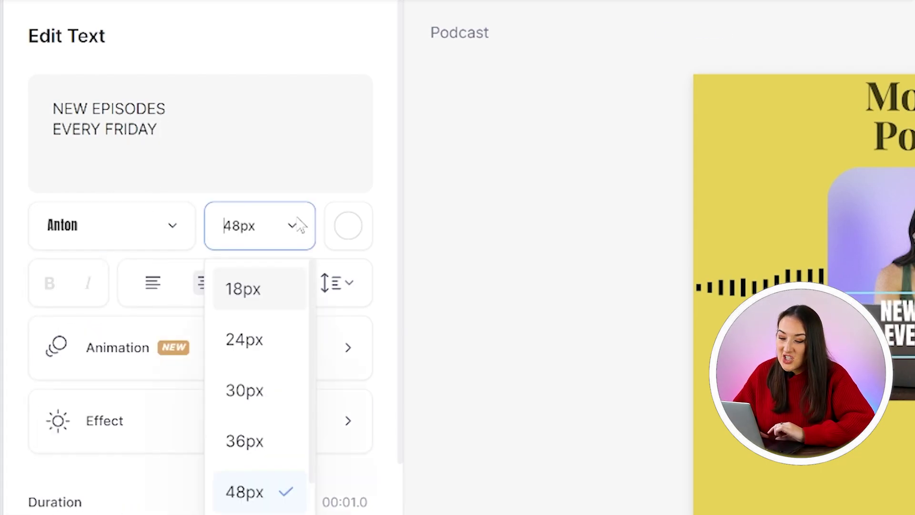
click(275, 444)
click(348, 227)
click(347, 236)
Step: Give the text a Typewriter animation and a Shadow effect
click(153, 363)
click(303, 371)
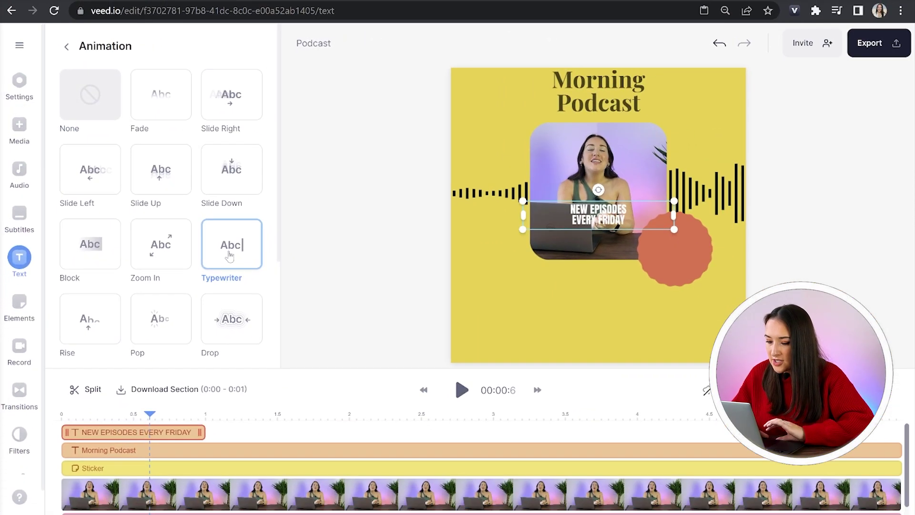
click(67, 46)
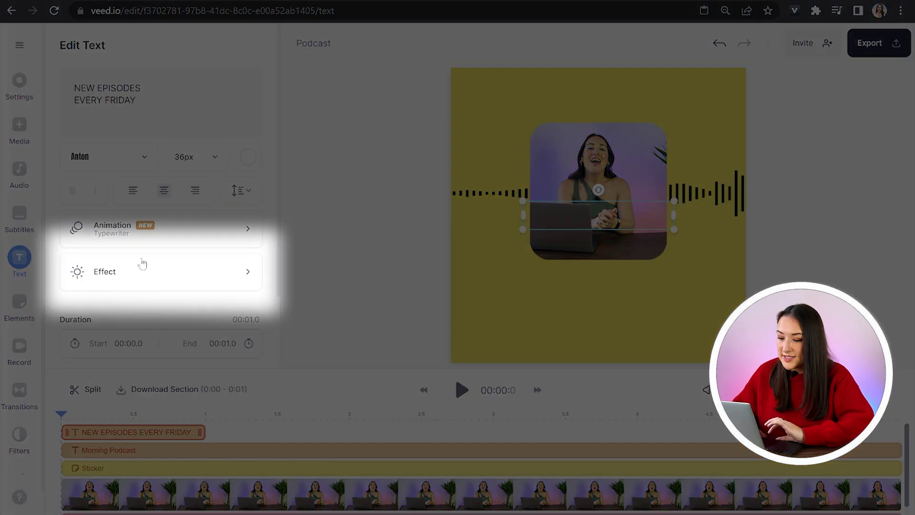
click(144, 283)
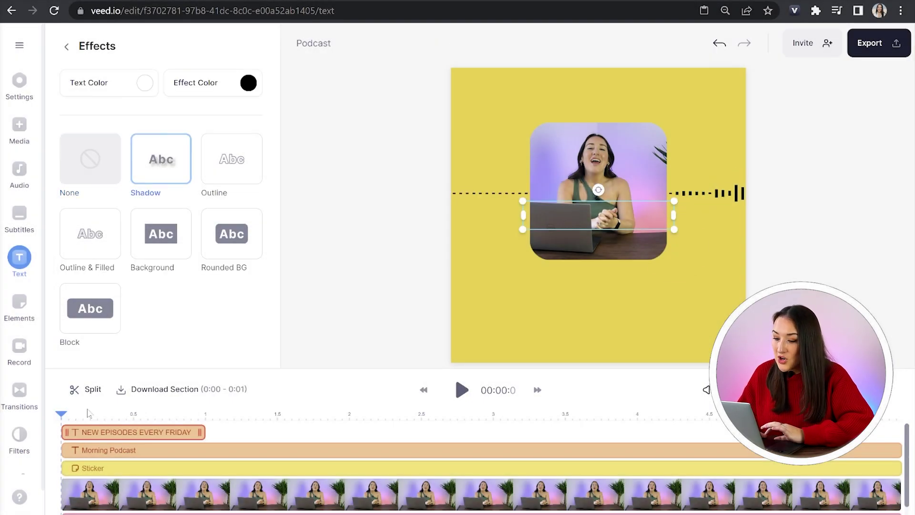
click(153, 414)
Step: Move the text onto the orange sticker and extend it to the video's end
drag(631, 228, 667, 244)
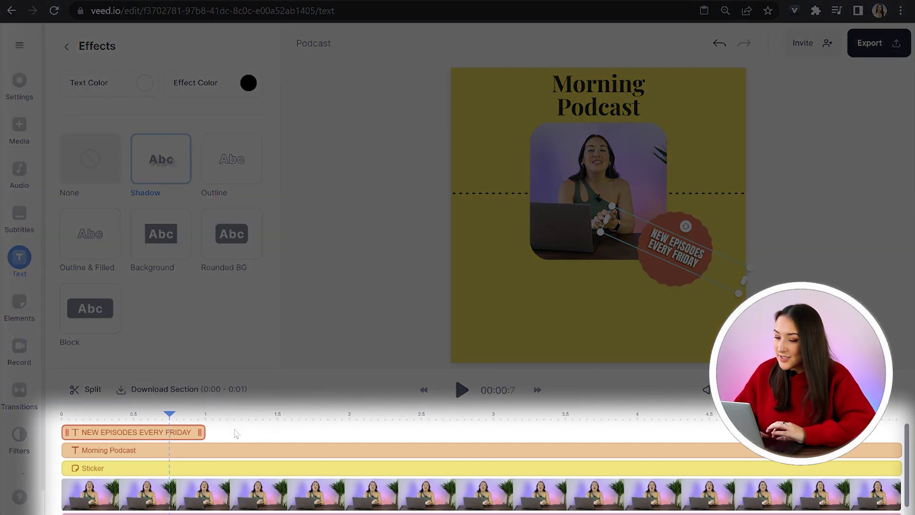
drag(494, 410, 896, 414)
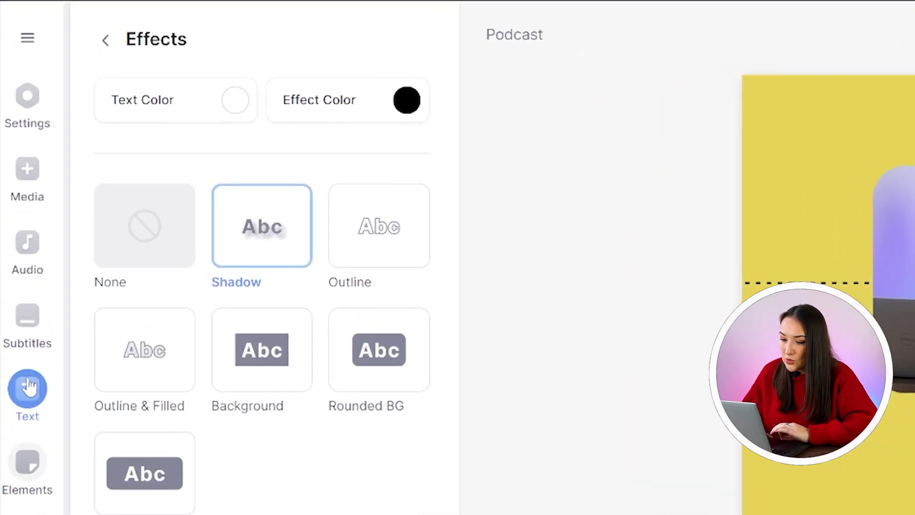
click(22, 351)
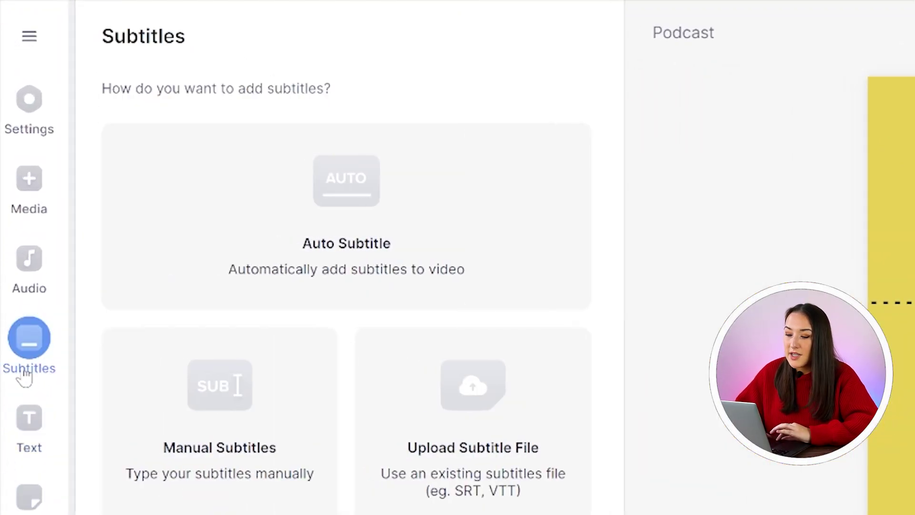
Step: Auto-generate subtitles and fix the second line so the brand reads 'VEED'
click(258, 291)
click(308, 176)
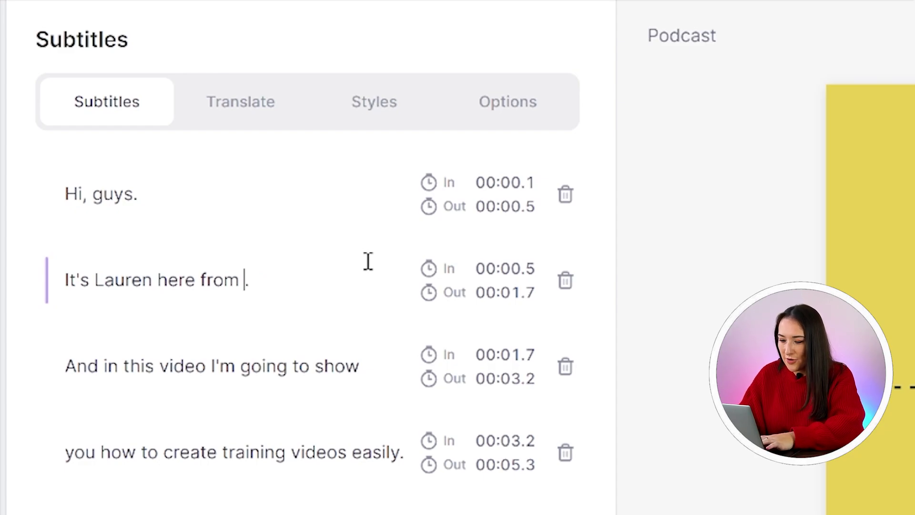
text(ED)
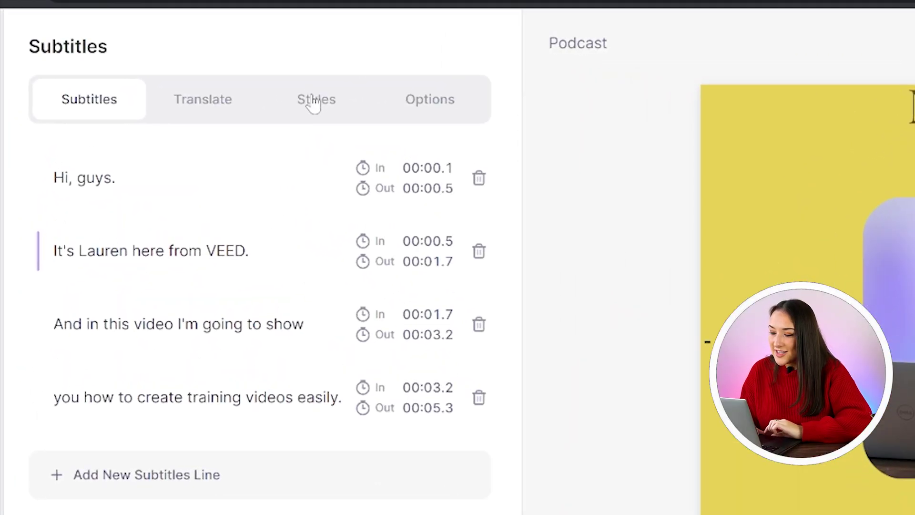
click(315, 101)
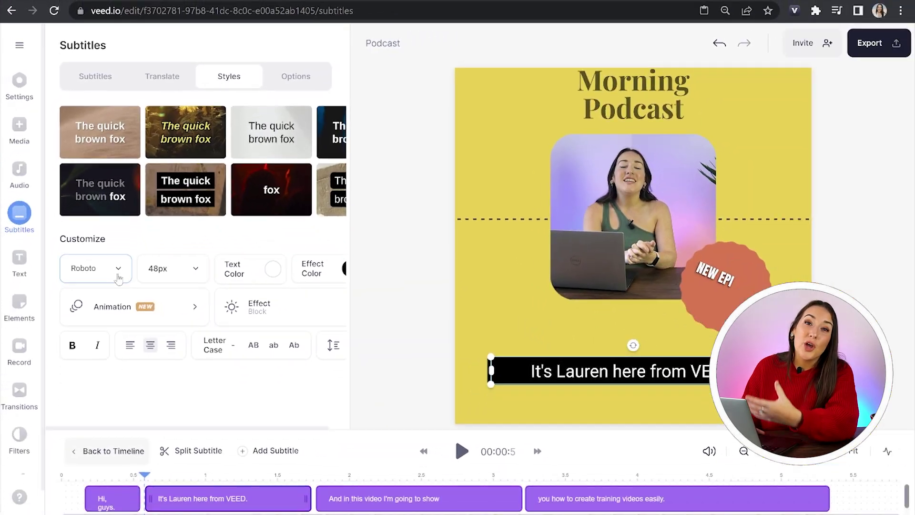
Step: Set the subtitle font to Bebas Neue at 60px
click(127, 434)
text(BE)
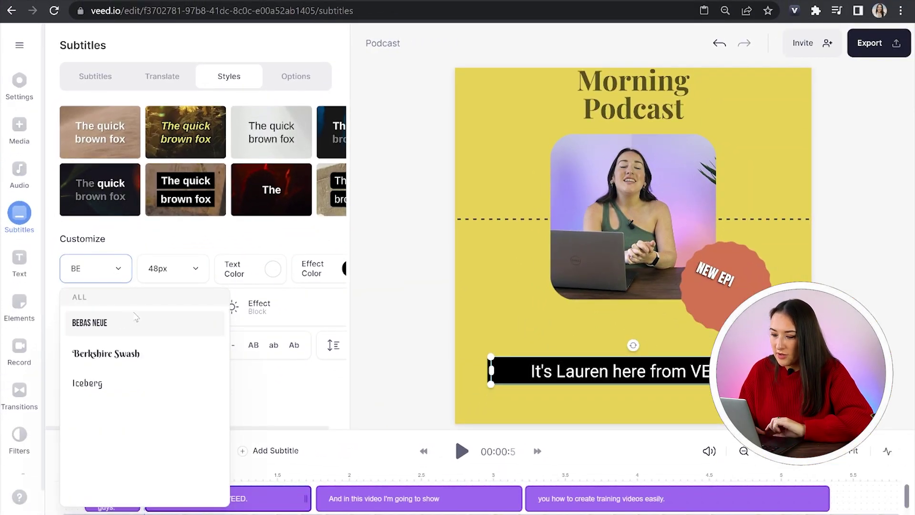
click(136, 320)
click(173, 268)
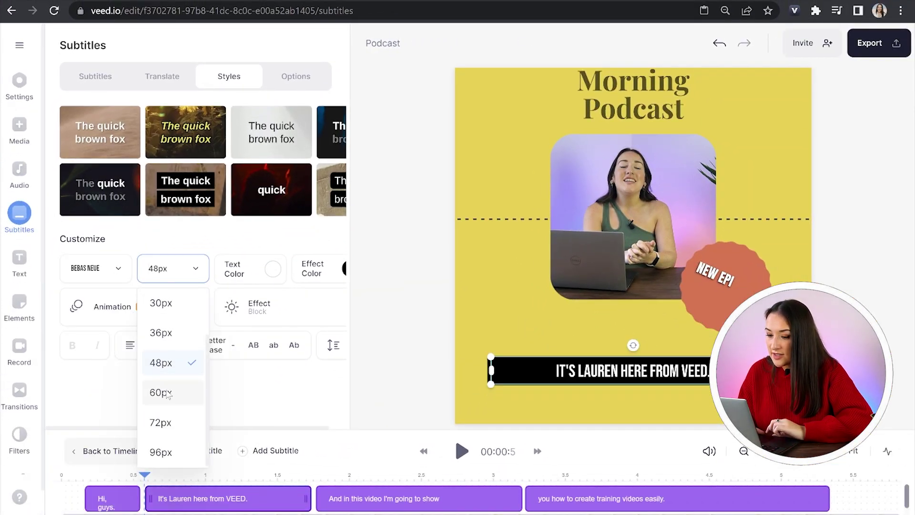
click(161, 392)
Step: Give the subtitles a Karaoke animation and a Rounded BG effect
click(247, 279)
click(297, 271)
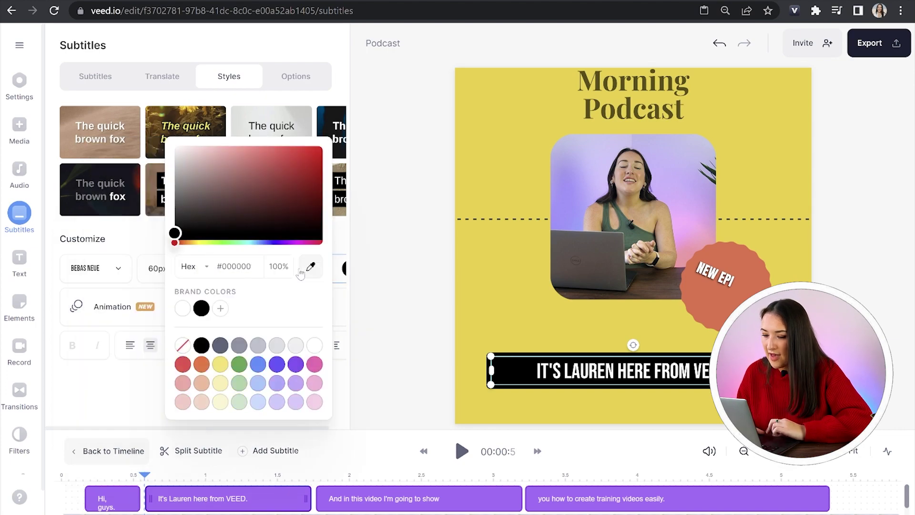
click(128, 399)
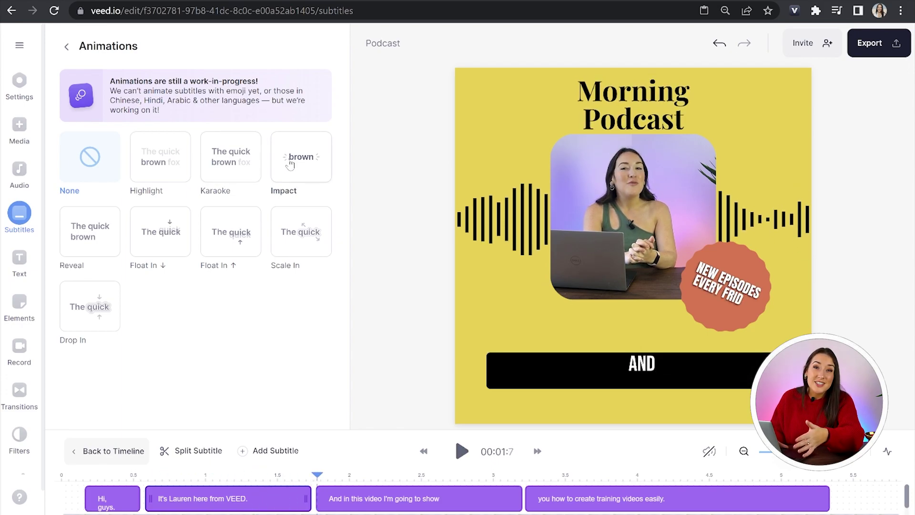
click(229, 162)
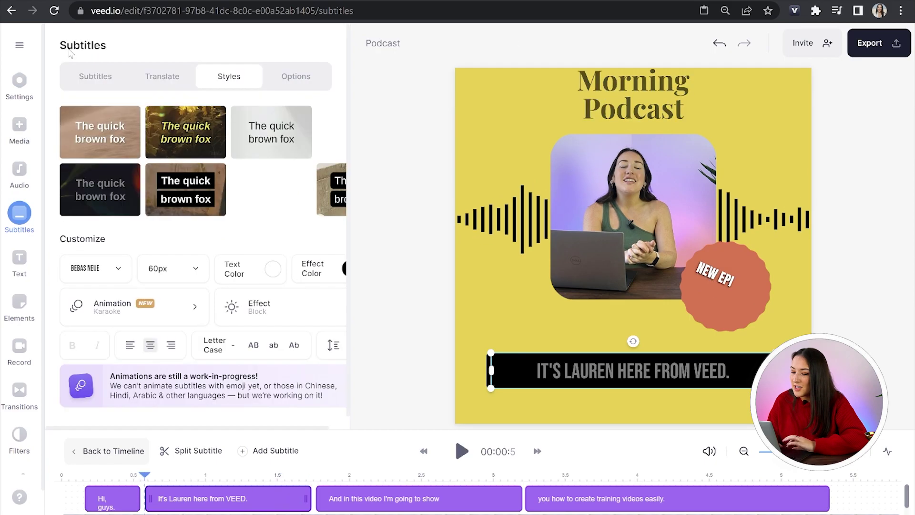
click(311, 325)
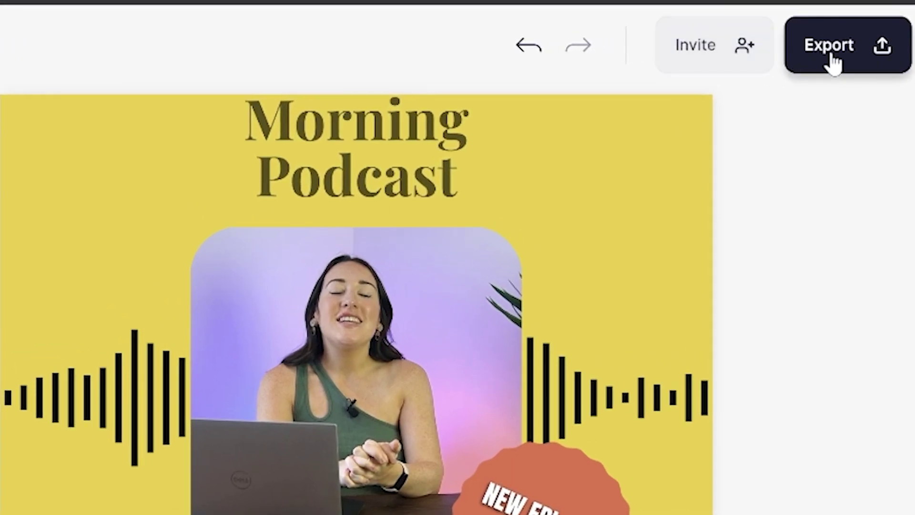
click(866, 41)
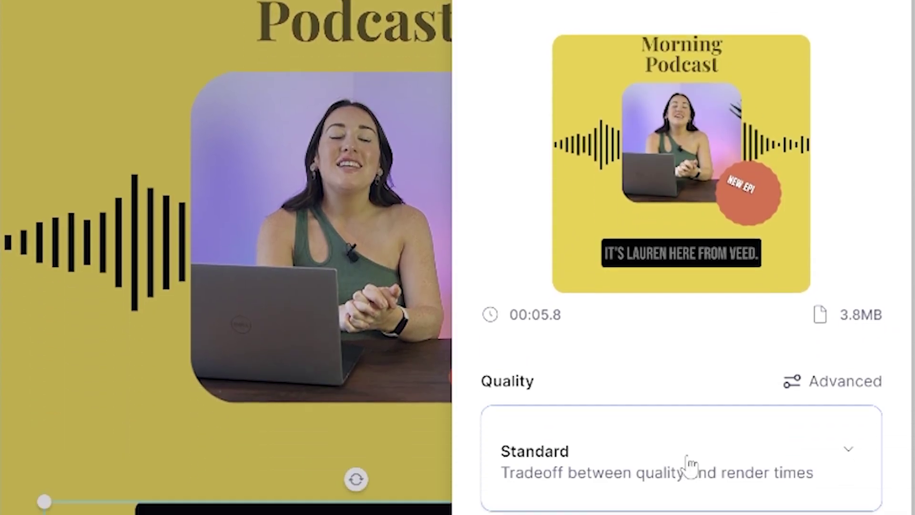
Step: Change the export quality from Standard to HD
click(688, 464)
scroll(643, 244, down, 3)
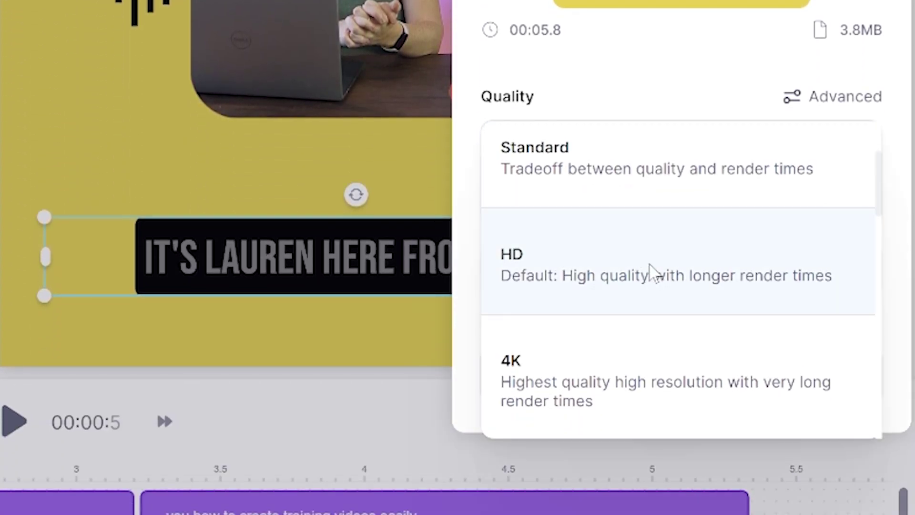
click(654, 273)
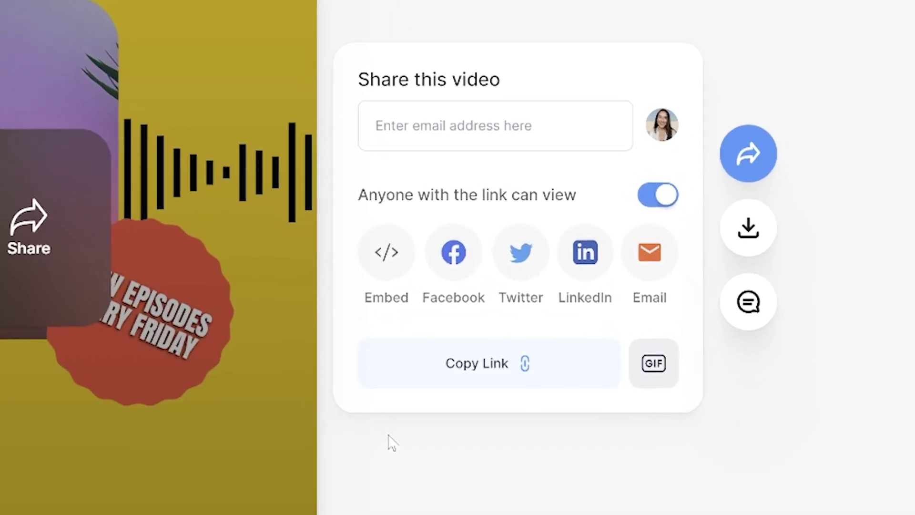
click(784, 295)
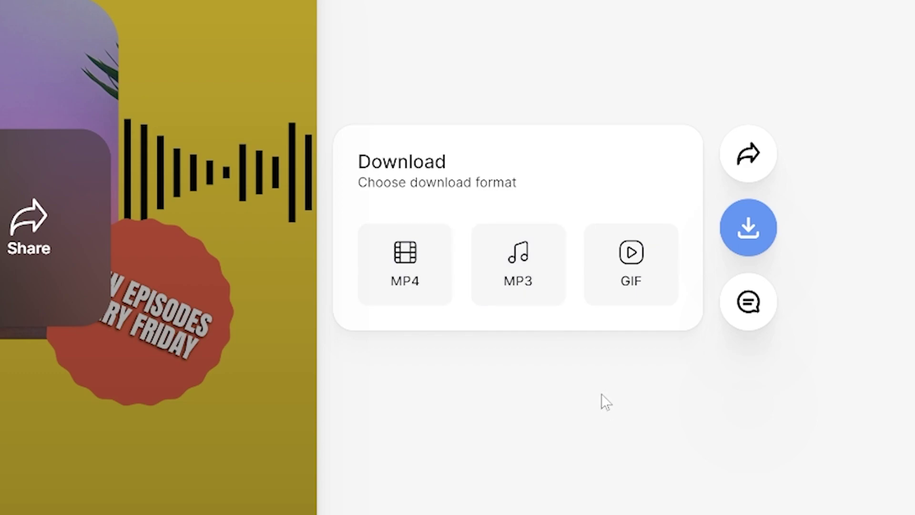
click(749, 155)
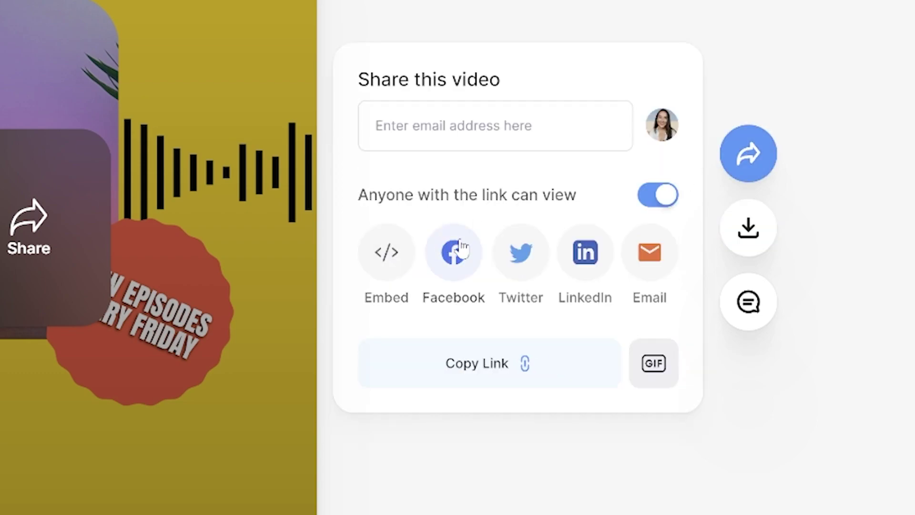